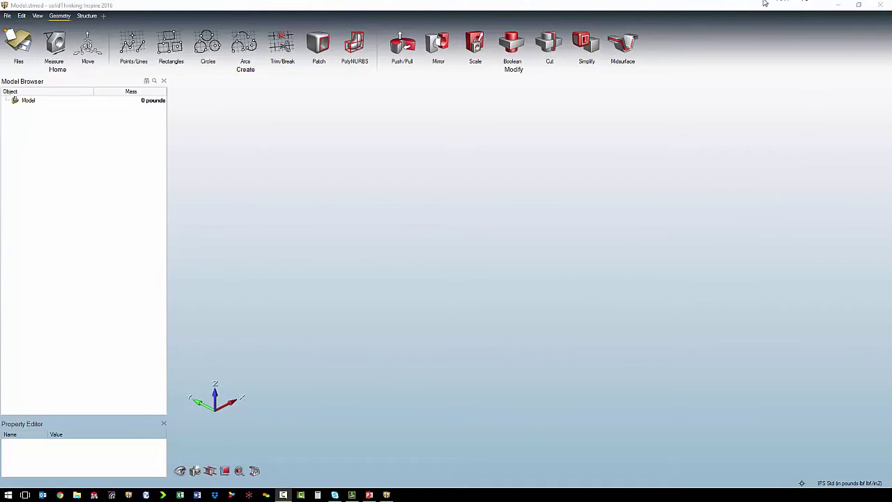
- Open the Rear Control Arm.x_t model
{"action": "left_click", "coordinate": [21, 39]}
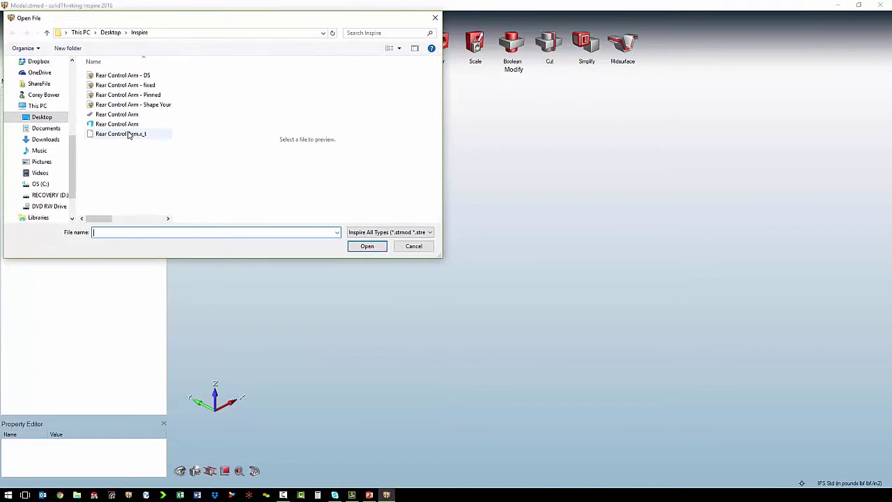
{"action": "left_click", "coordinate": [128, 135]}
{"action": "left_click", "coordinate": [375, 249]}
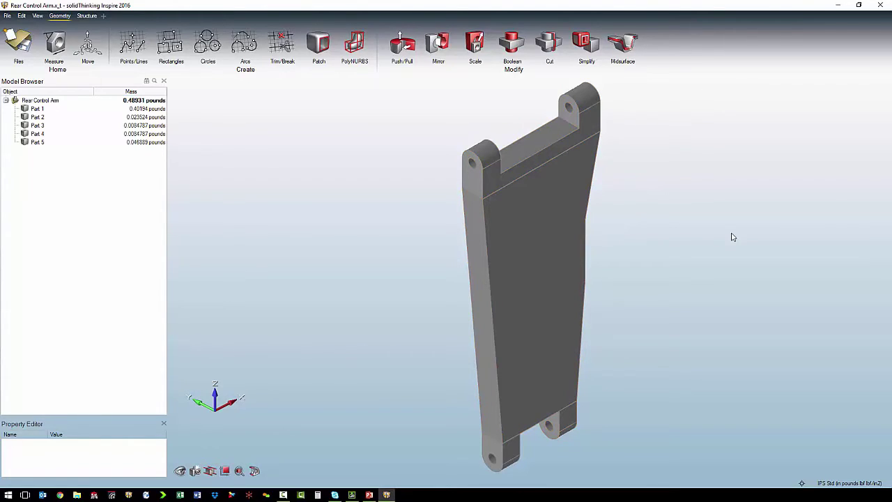
- Set the central plate, Part 1, as the design space
{"action": "right_click", "coordinate": [520, 236]}
{"action": "left_click", "coordinate": [535, 249]}
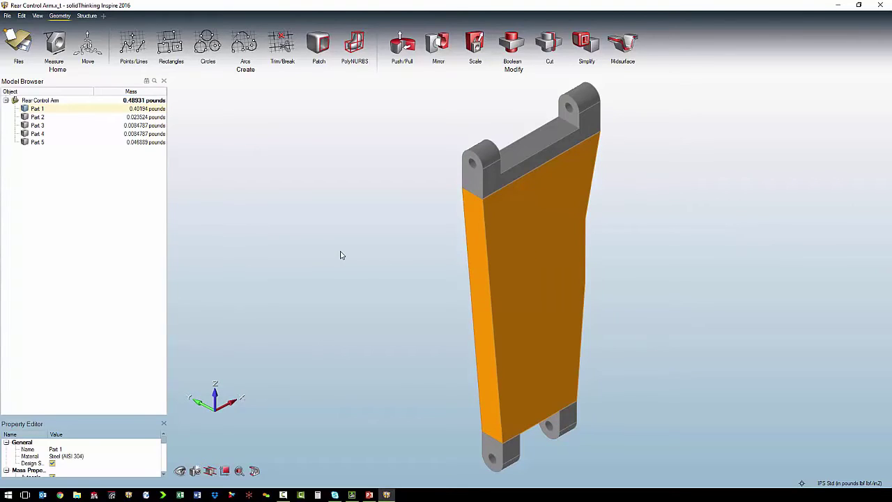
{"action": "left_click", "coordinate": [340, 255]}
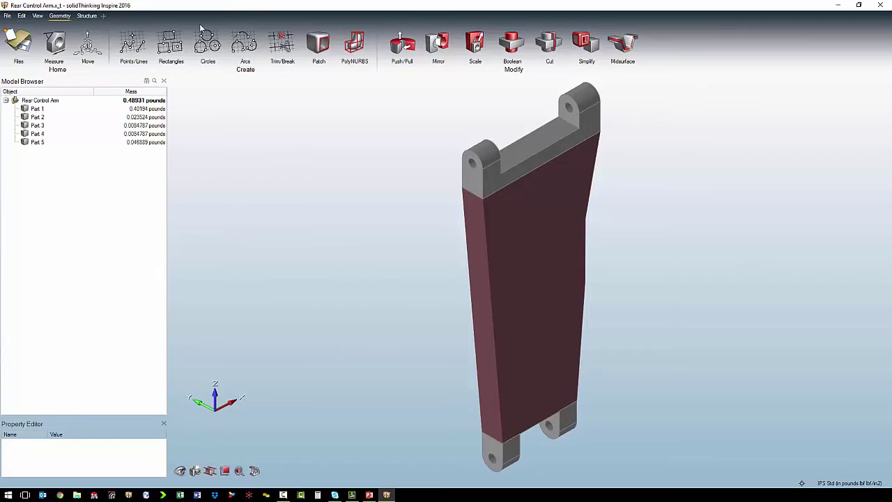
- Switch to the Structure ribbon for supports, loads, shape controls and analysis
{"action": "left_click", "coordinate": [87, 16]}
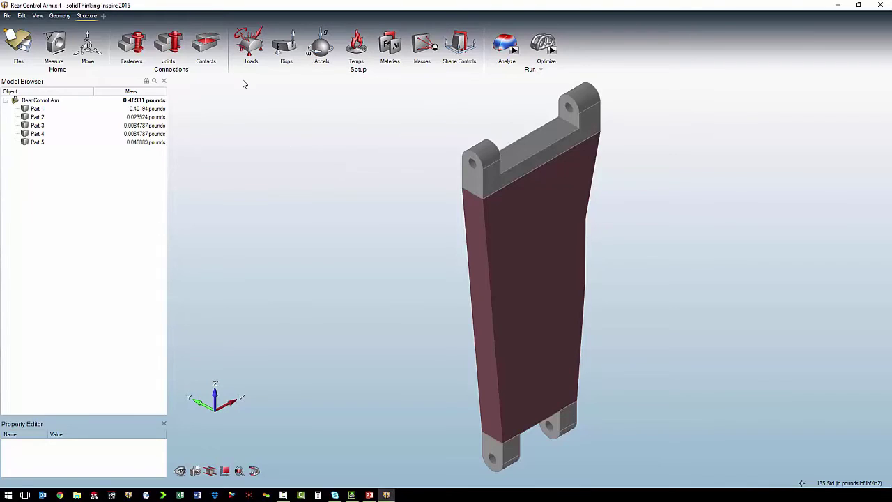
- Place Support 1 and Support 2 on the two upper holes of the arm
{"action": "left_click", "coordinate": [249, 54]}
{"action": "left_click", "coordinate": [474, 164]}
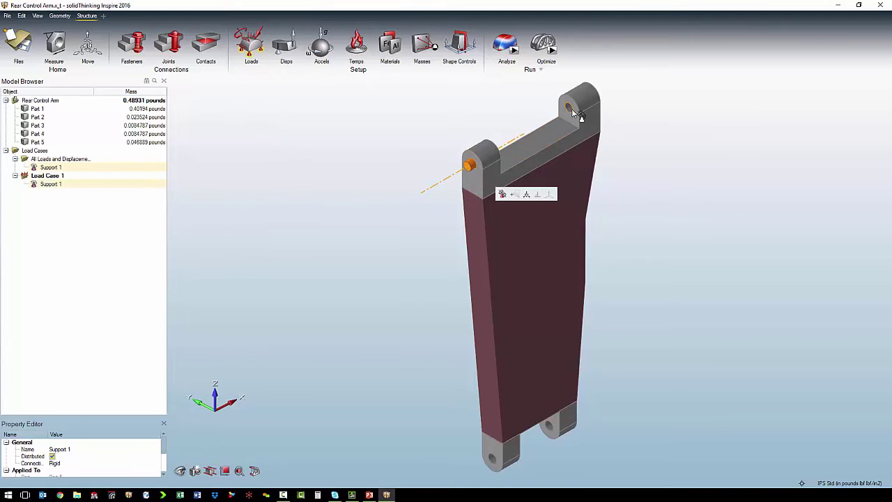
{"action": "left_click", "coordinate": [569, 109]}
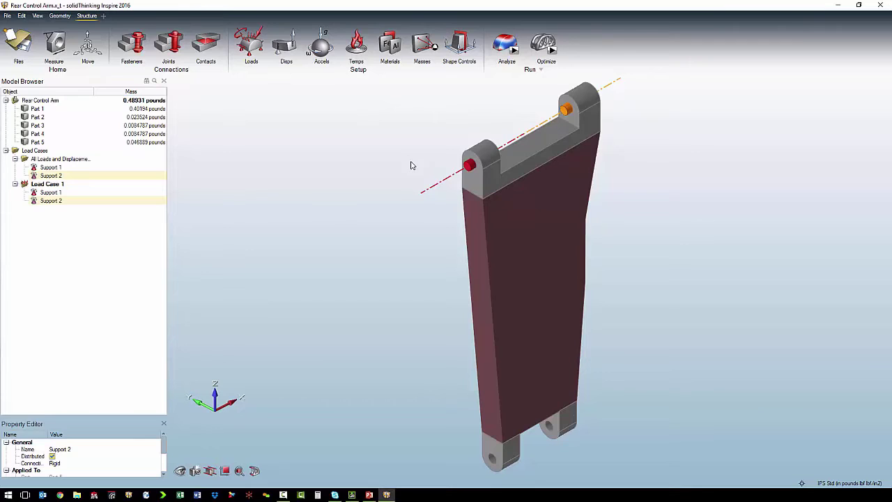
- Adjust Support 1's rotation and translation constraint arrows
{"action": "left_click", "coordinate": [473, 166]}
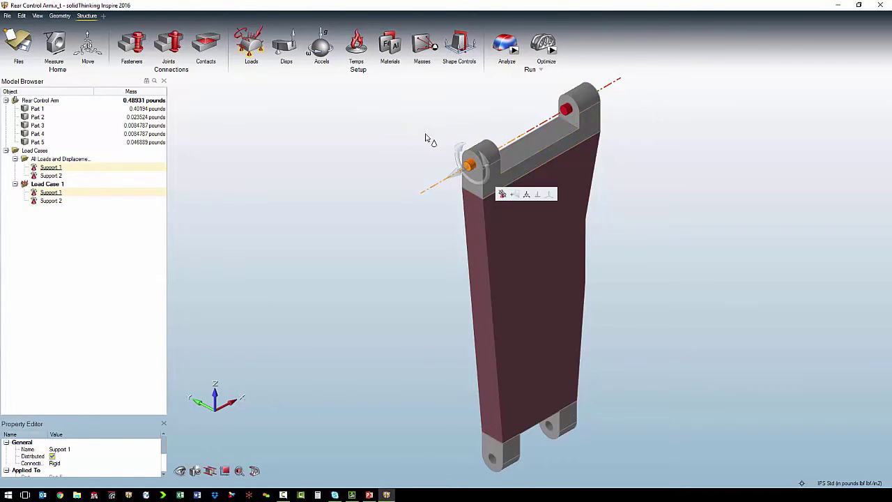
{"action": "left_click", "coordinate": [461, 148]}
{"action": "left_click", "coordinate": [455, 171]}
{"action": "left_click", "coordinate": [446, 179]}
{"action": "left_click", "coordinate": [333, 130]}
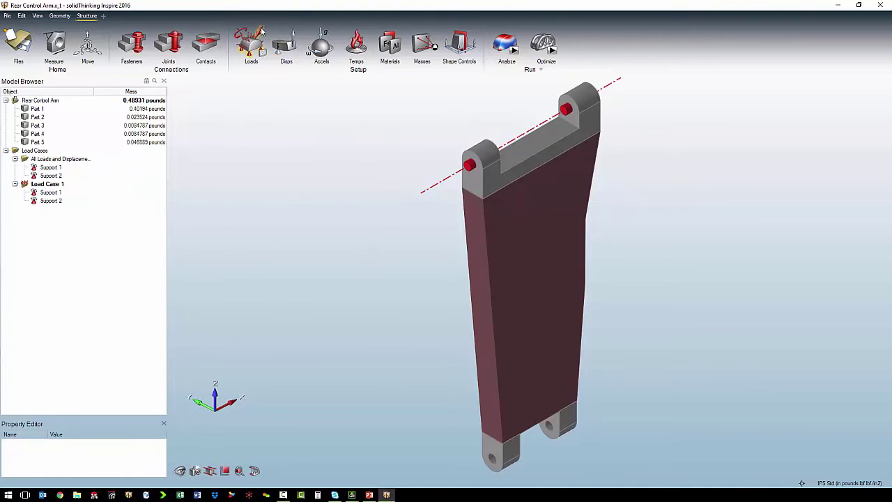
- Apply Force 1 and Force 2 to the two lower lug holes
{"action": "right_click_drag", "start_coordinate": [379, 242], "coordinate": [631, 280]}
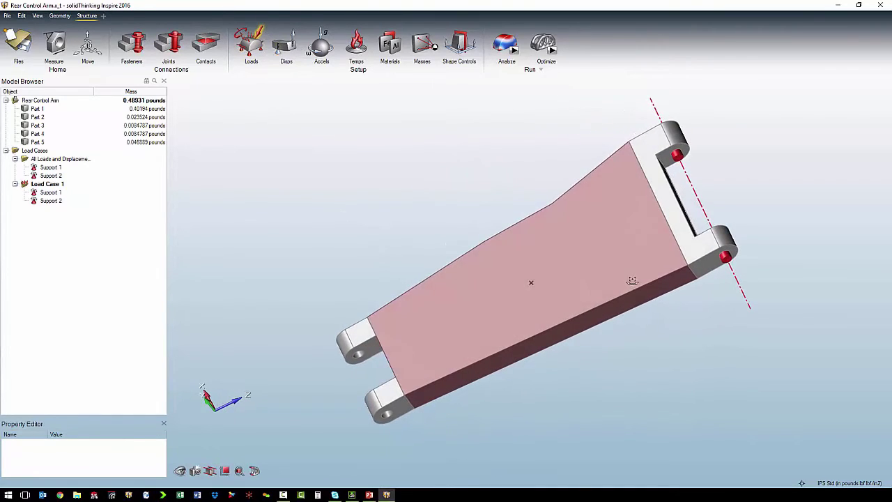
{"action": "left_click", "coordinate": [371, 350]}
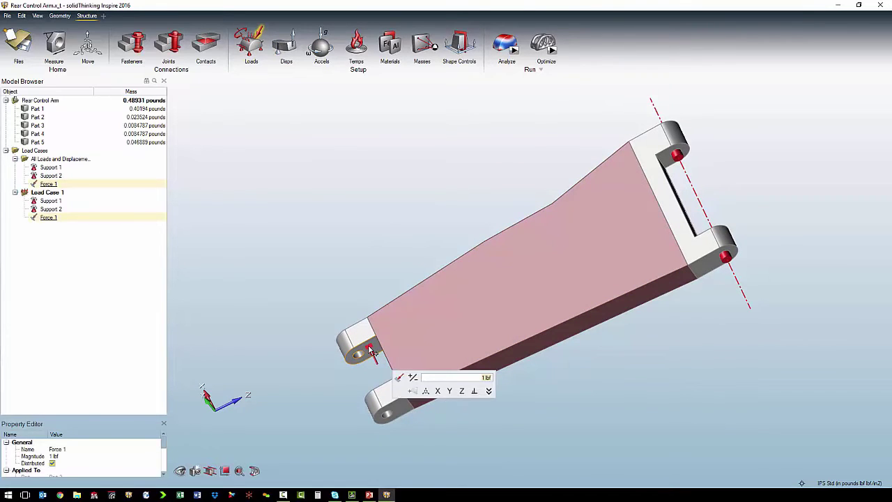
{"action": "left_click", "coordinate": [308, 398]}
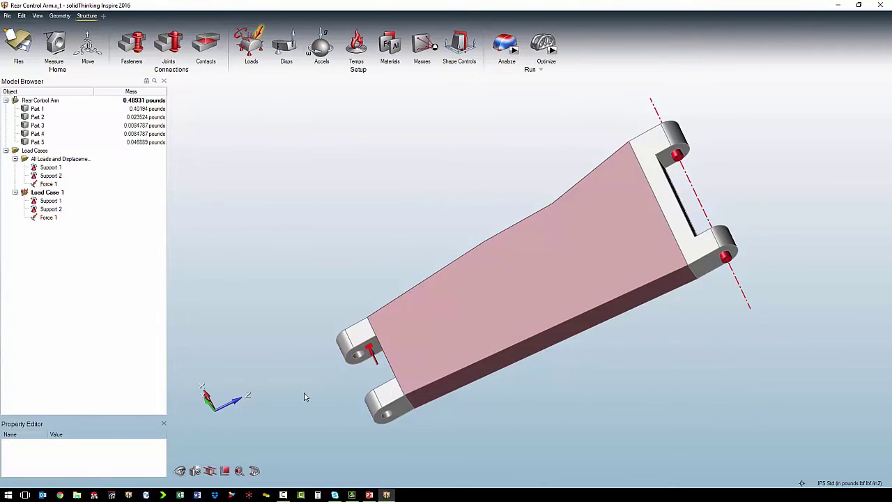
{"action": "left_click", "coordinate": [403, 412]}
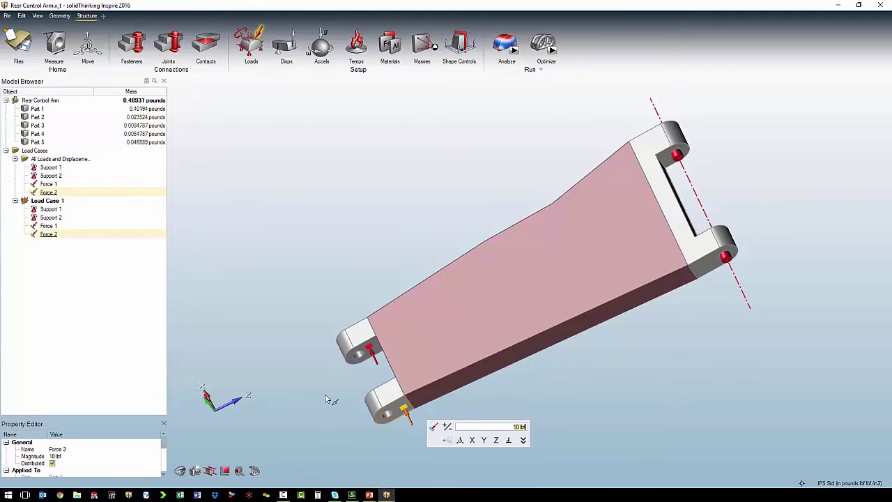
{"action": "left_click", "coordinate": [230, 264]}
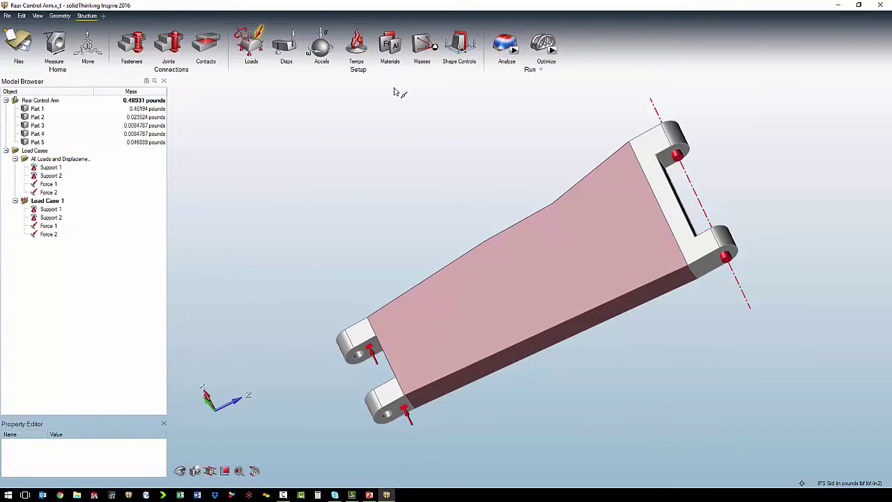
- Add a symmetric shape control, Shape Control 1, to the Part 1 design space
{"action": "mouse_move", "coordinate": [462, 40]}
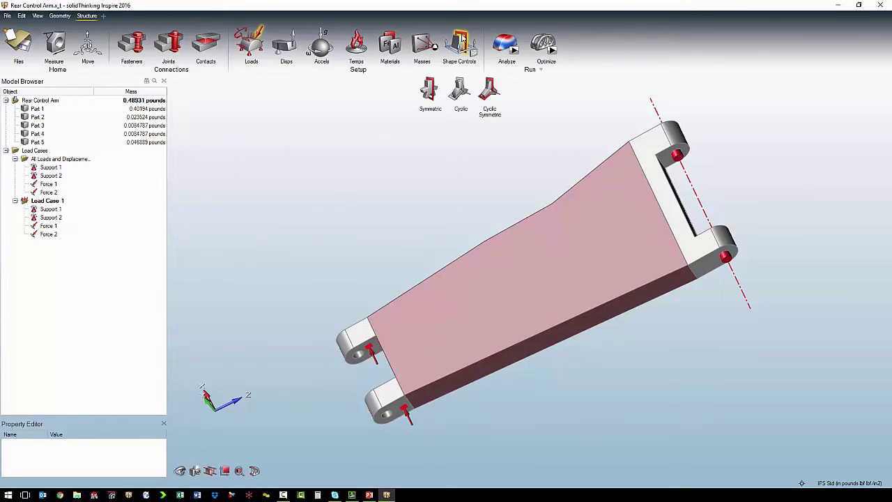
{"action": "left_click", "coordinate": [430, 90]}
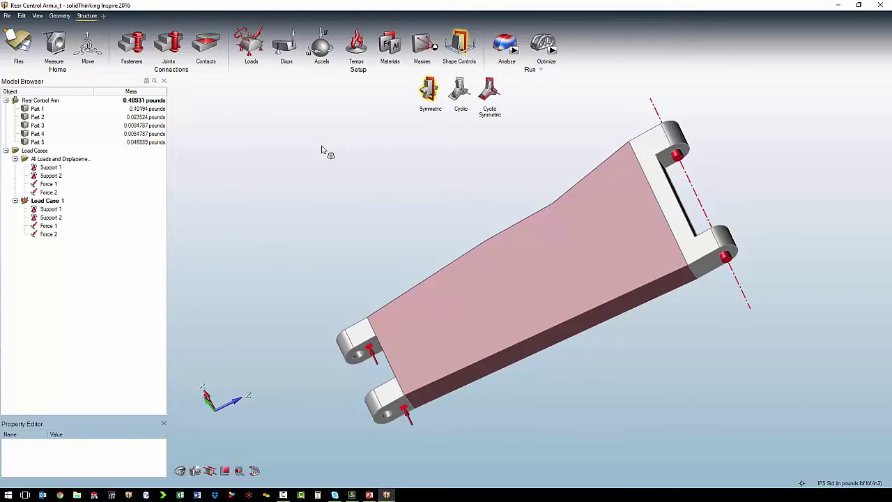
{"action": "left_click", "coordinate": [579, 253]}
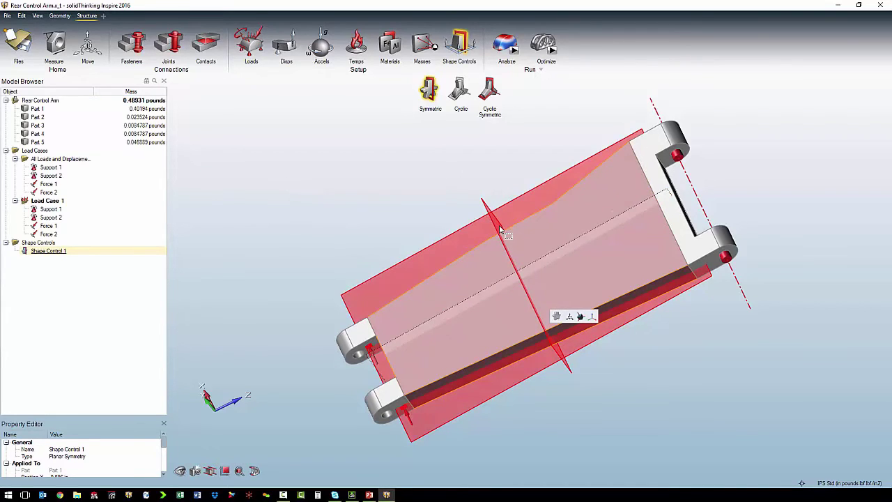
{"action": "left_click", "coordinate": [317, 156]}
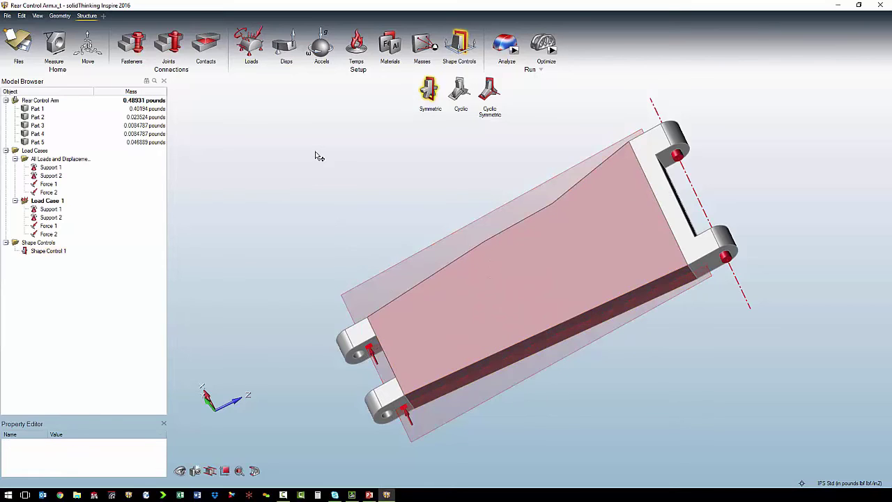
- Choose the Extrusion draw-direction shape control
{"action": "left_click", "coordinate": [476, 46]}
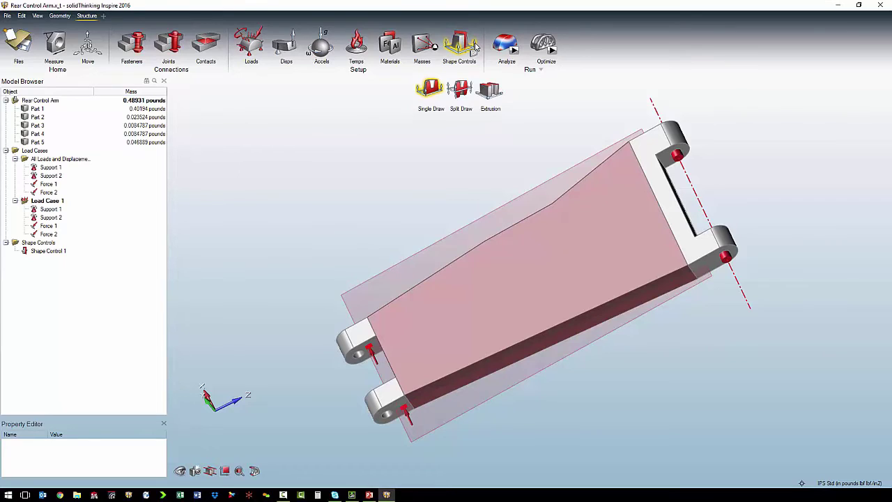
{"action": "left_click", "coordinate": [490, 89]}
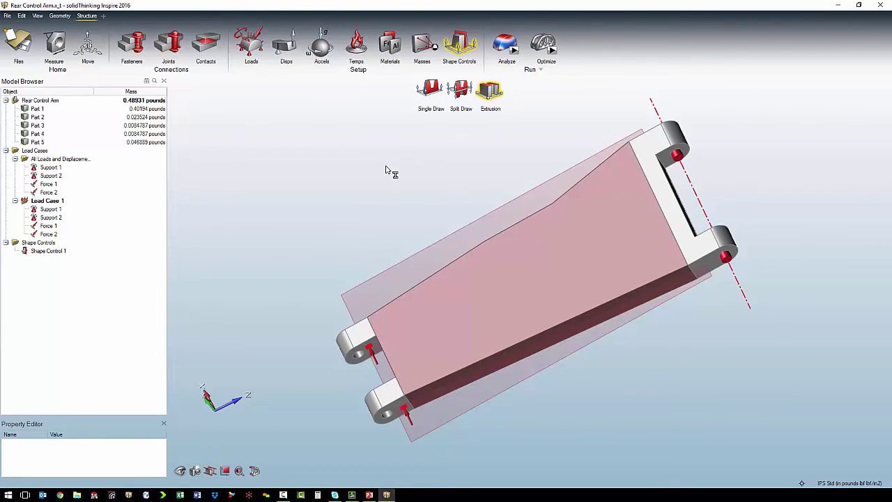
{"action": "left_click", "coordinate": [390, 43]}
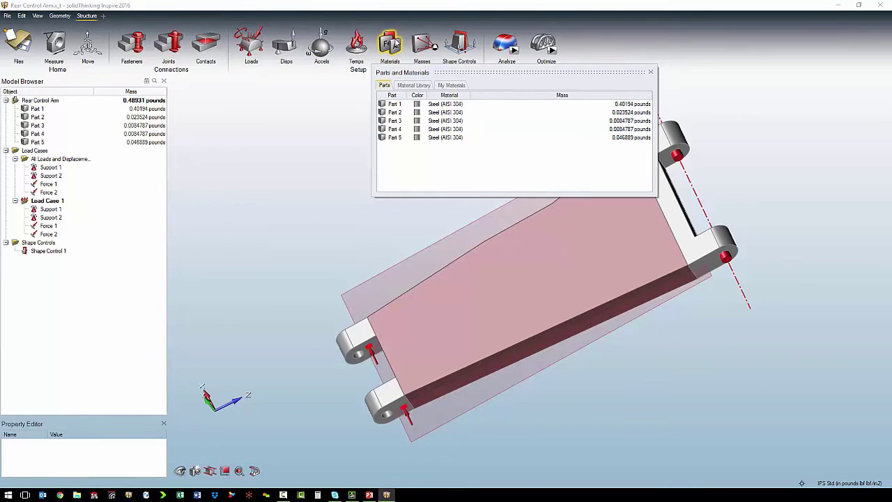
- Browse the Part 1 material list and add a custom Material 1
{"action": "left_click", "coordinate": [446, 103]}
{"action": "left_click", "coordinate": [449, 103]}
{"action": "left_click_drag", "start_coordinate": [485, 119], "coordinate": [516, 138]}
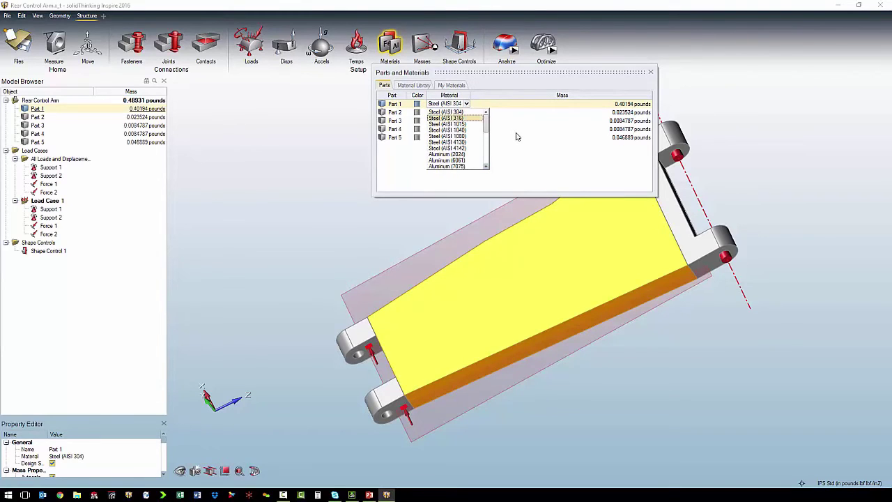
{"action": "left_click", "coordinate": [515, 130]}
{"action": "left_click", "coordinate": [453, 86]}
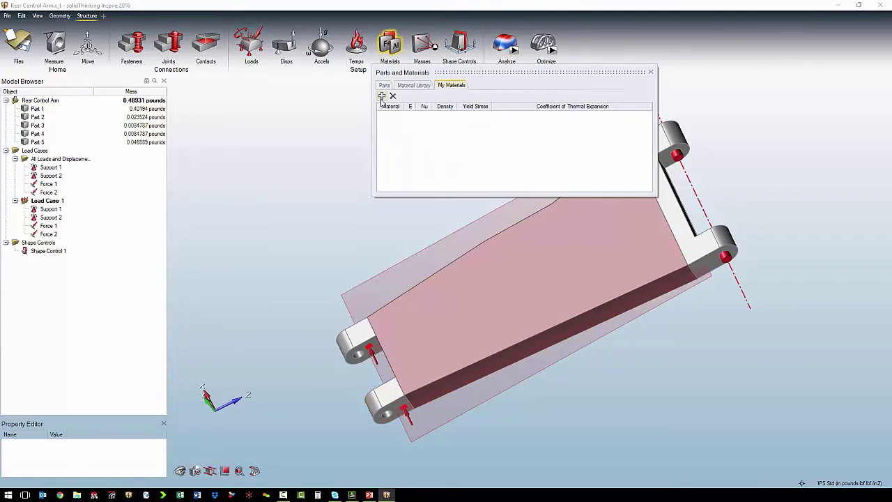
{"action": "left_click", "coordinate": [381, 95]}
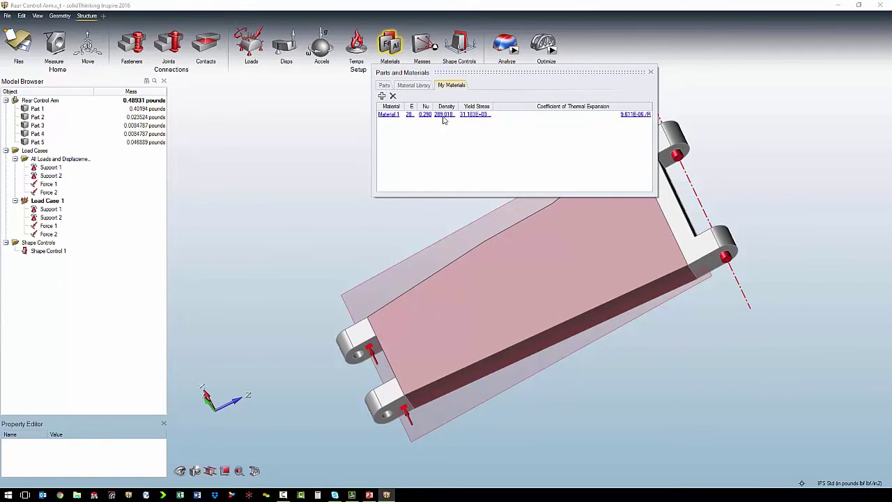
{"action": "left_click", "coordinate": [384, 85]}
- Set Parts 1, 2 and 3 to Plastic (ABS)
{"action": "left_click", "coordinate": [460, 104]}
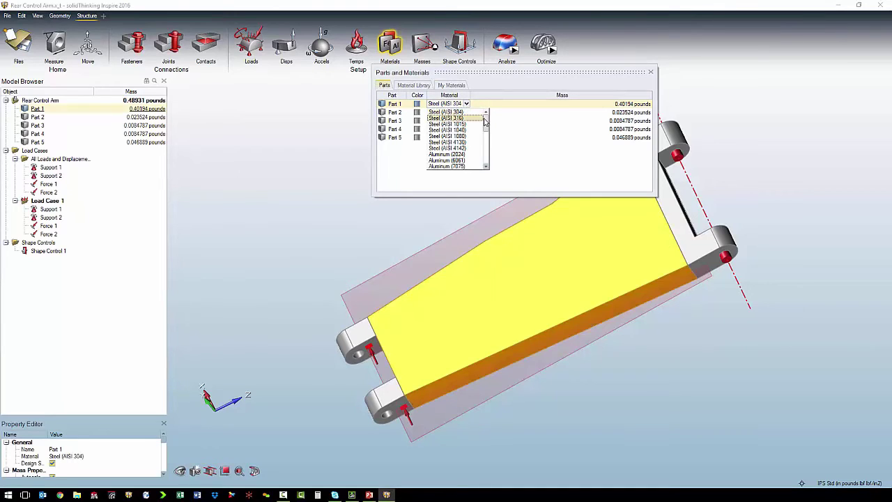
{"action": "left_click_drag", "start_coordinate": [486, 117], "coordinate": [488, 167]}
{"action": "left_click", "coordinate": [448, 160]}
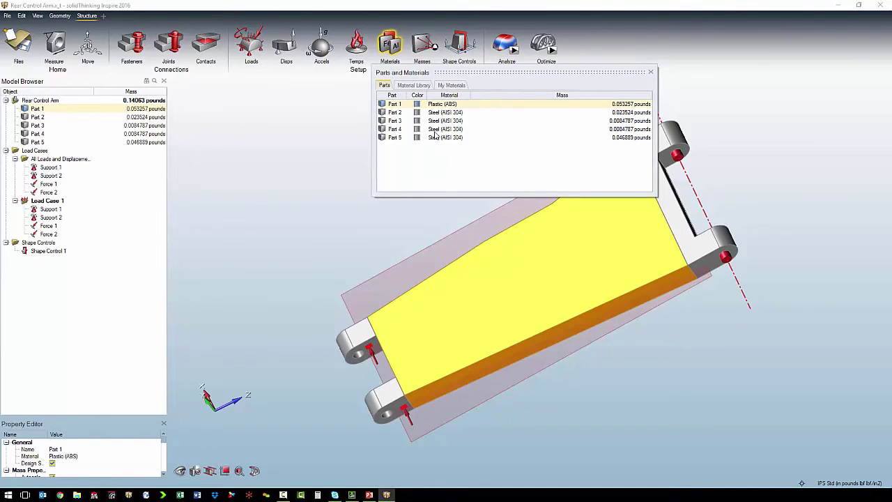
{"action": "left_click", "coordinate": [445, 113]}
{"action": "left_click", "coordinate": [445, 113]}
{"action": "left_click_drag", "start_coordinate": [486, 130], "coordinate": [489, 168]}
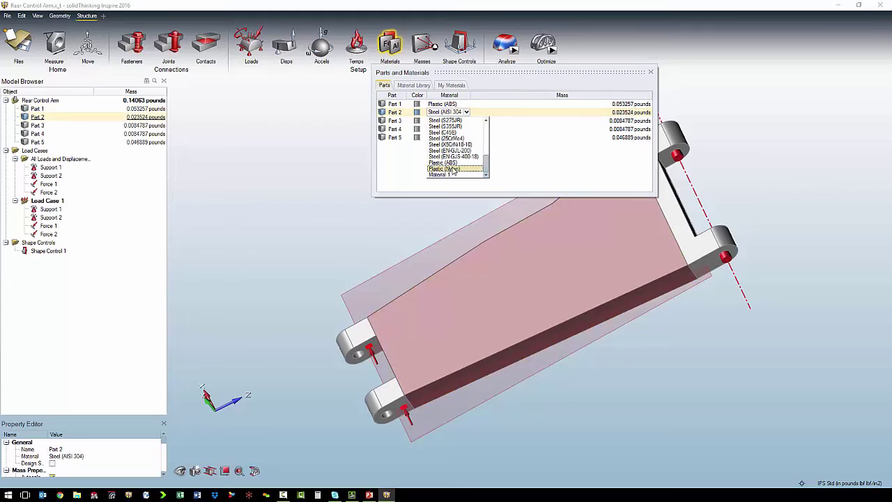
{"action": "left_click", "coordinate": [444, 162]}
{"action": "left_click", "coordinate": [446, 120]}
{"action": "left_click", "coordinate": [446, 120]}
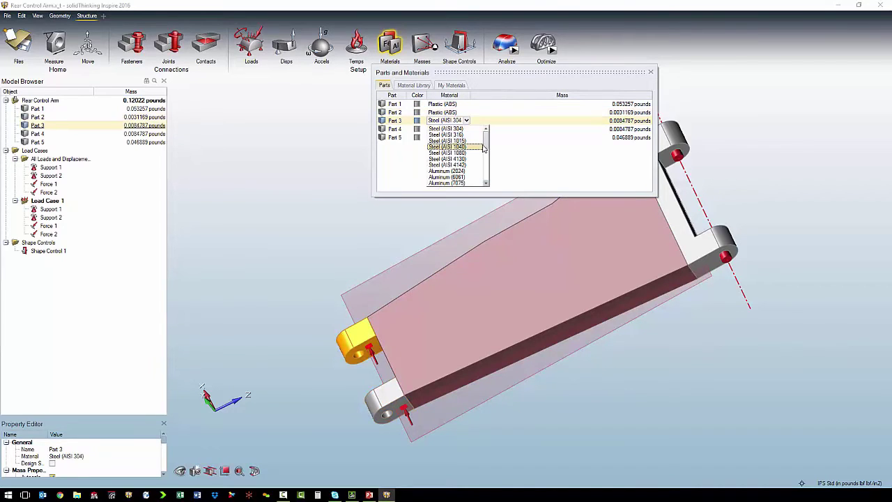
{"action": "left_click", "coordinate": [487, 185]}
{"action": "left_click", "coordinate": [487, 185]}
- Change Part 5 and Part 4 from steel to Plastic (ABS)
{"action": "left_click", "coordinate": [456, 175]}
{"action": "left_click", "coordinate": [449, 128]}
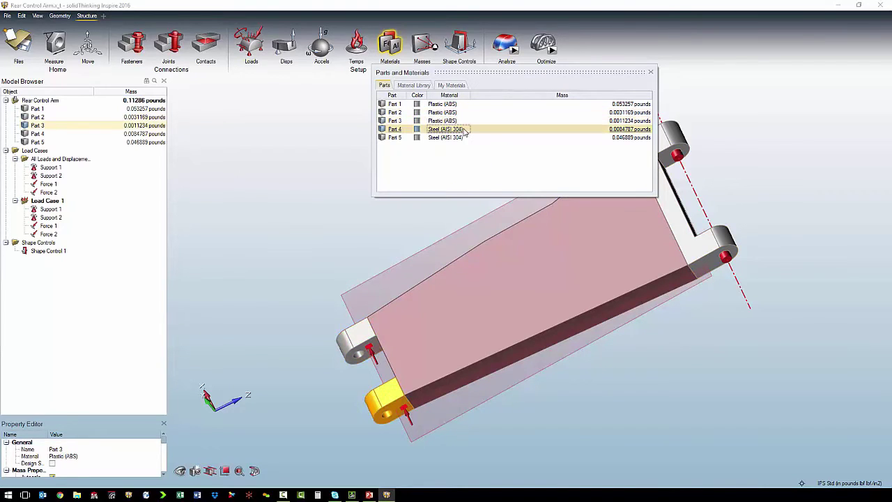
{"action": "left_click", "coordinate": [466, 130]}
{"action": "scroll", "coordinate": [460, 160], "scroll_direction": "down", "scroll_amount": 5}
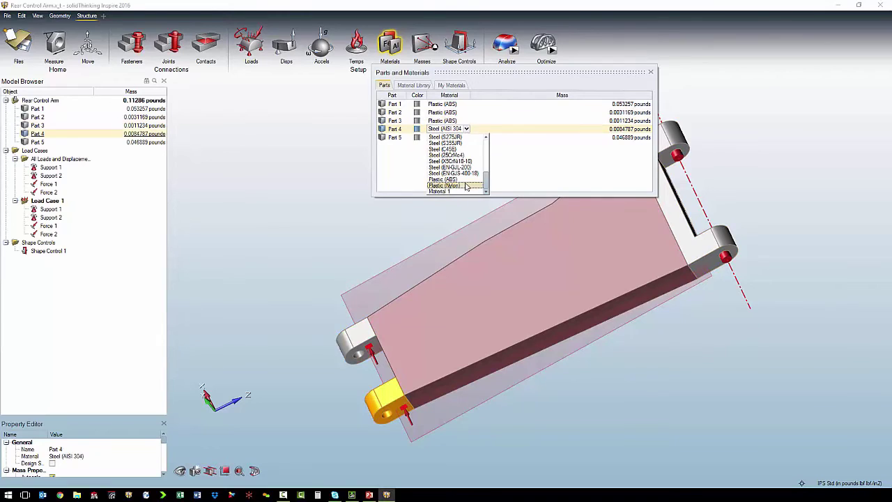
{"action": "left_click", "coordinate": [453, 173]}
{"action": "left_click", "coordinate": [449, 137]}
{"action": "left_click", "coordinate": [465, 137]}
{"action": "scroll", "coordinate": [487, 198], "scroll_direction": "down", "scroll_amount": 5}
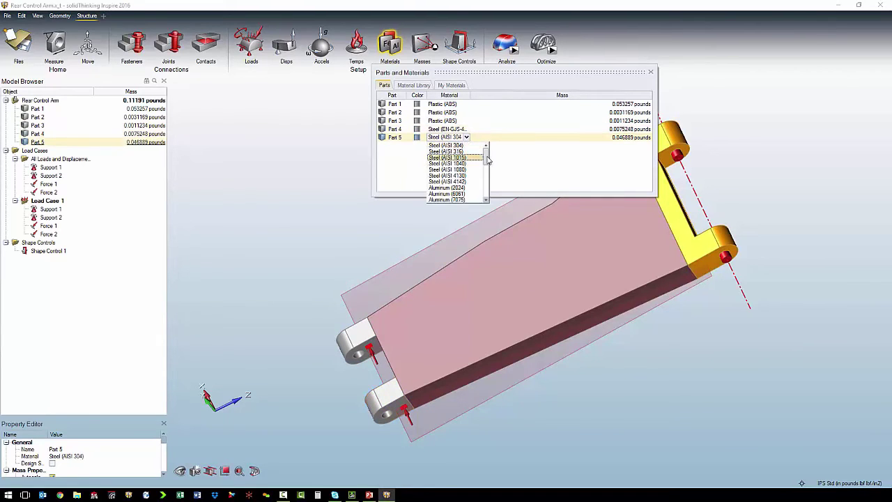
{"action": "left_click", "coordinate": [452, 187]}
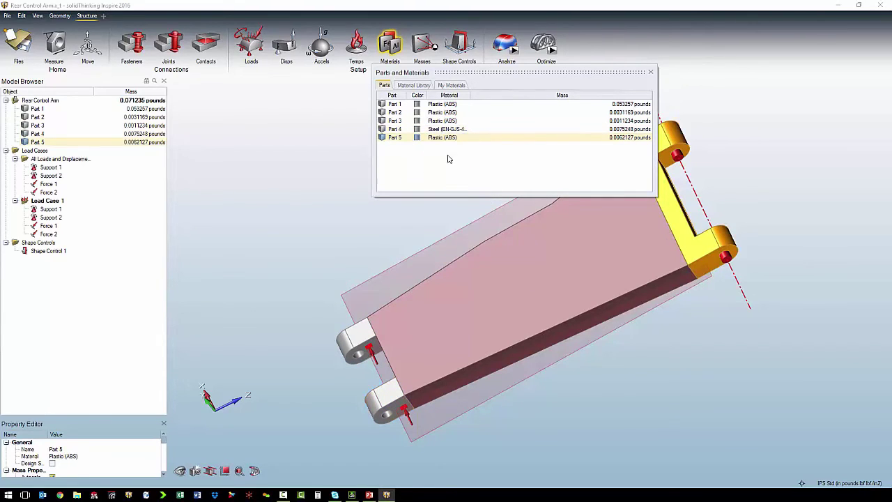
{"action": "left_click", "coordinate": [446, 129]}
{"action": "left_click", "coordinate": [465, 129]}
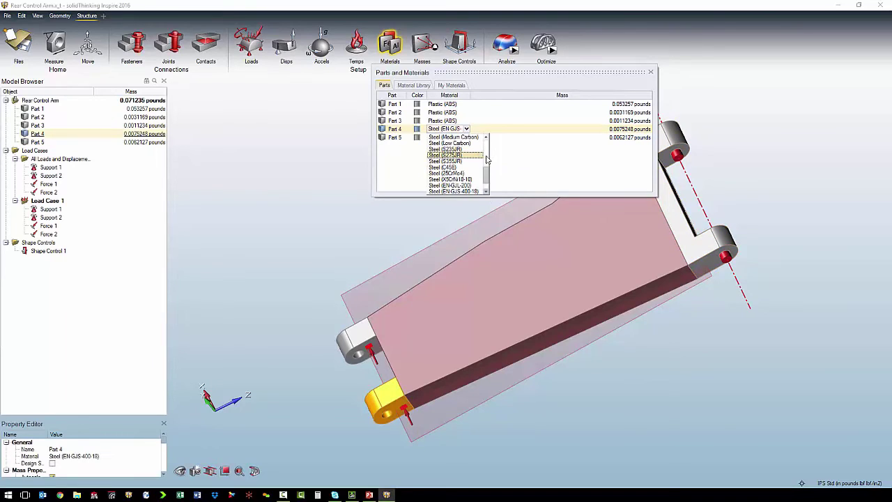
{"action": "scroll", "coordinate": [486, 174], "scroll_direction": "down", "scroll_amount": 4}
{"action": "left_click", "coordinate": [454, 185]}
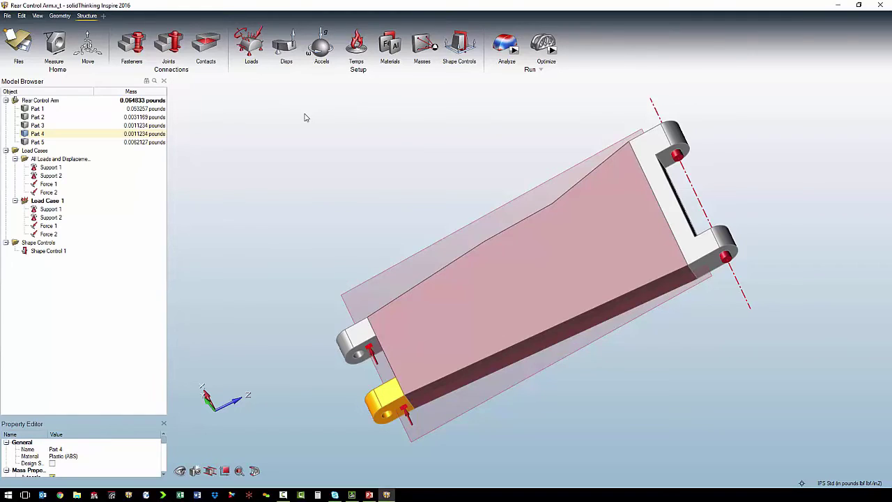
- Run an optimization with objective Minimize Mass and minimum safety factor 1.2
{"action": "left_click", "coordinate": [552, 50]}
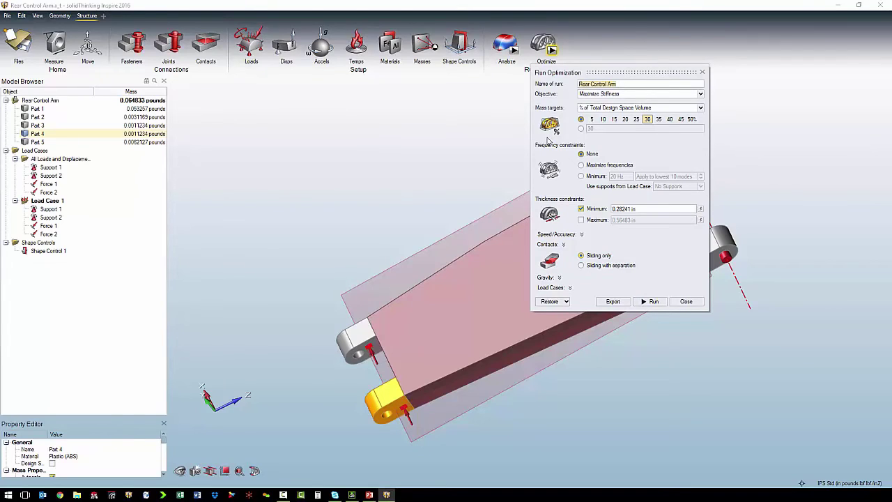
{"action": "left_click", "coordinate": [701, 95]}
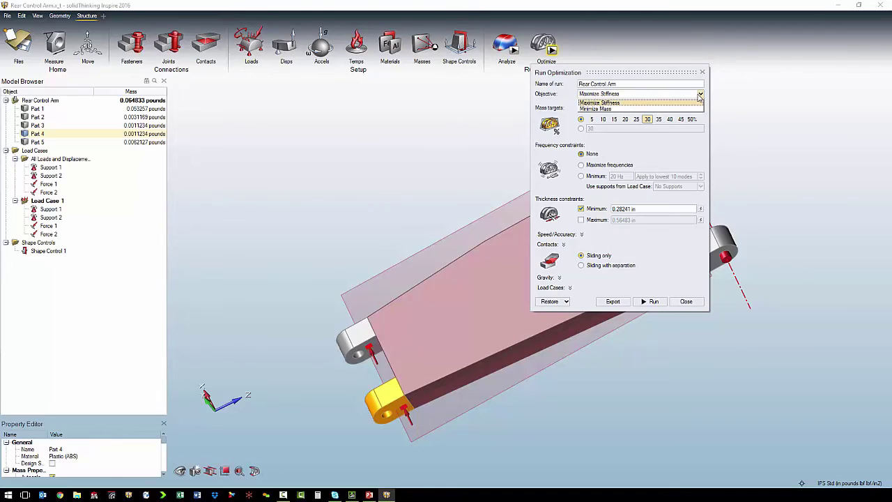
{"action": "left_click", "coordinate": [594, 109]}
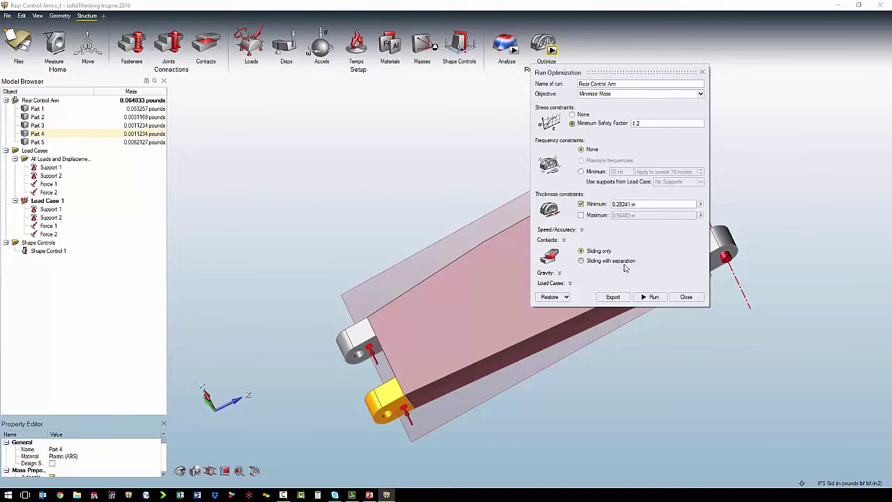
{"action": "left_click", "coordinate": [653, 298]}
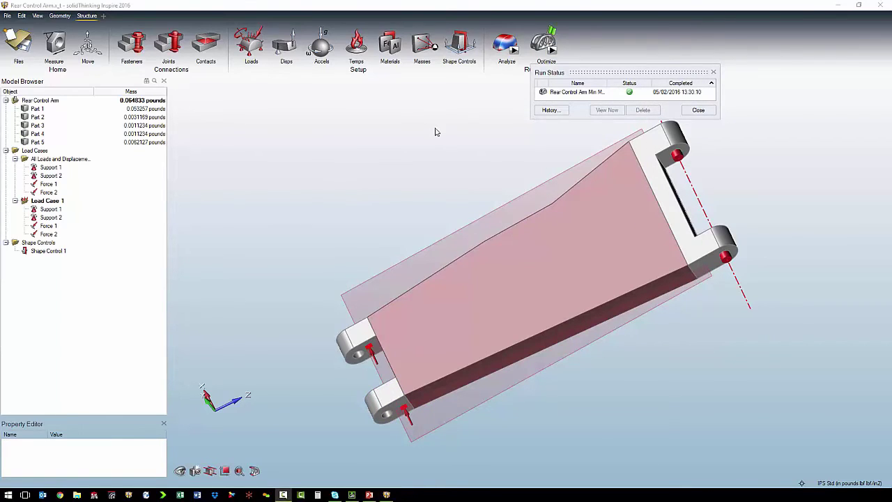
- View the Min Mass SF 1.2 result, add material with the Topology slider, and fit it
{"action": "left_click", "coordinate": [571, 92]}
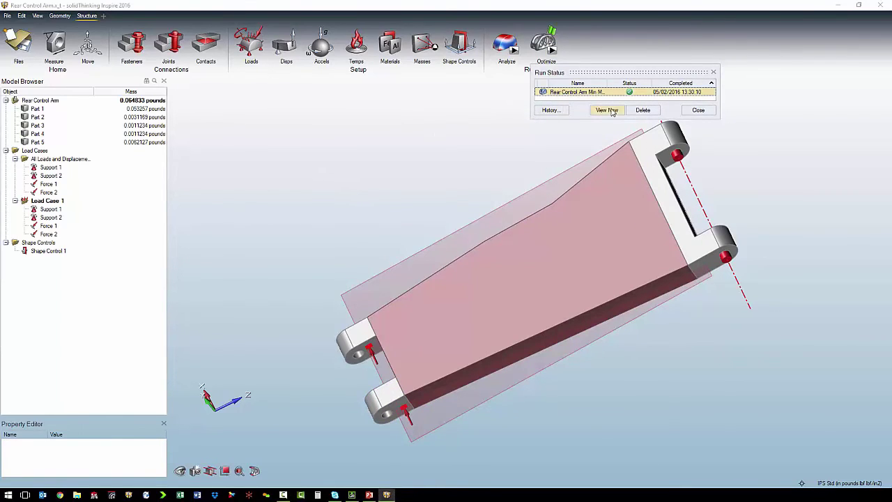
{"action": "left_click", "coordinate": [607, 110]}
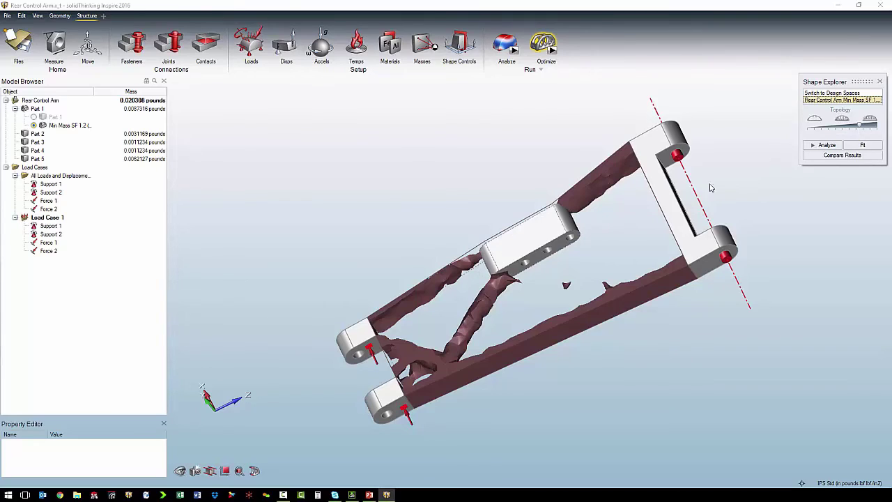
{"action": "left_click_drag", "start_coordinate": [860, 126], "coordinate": [873, 129]}
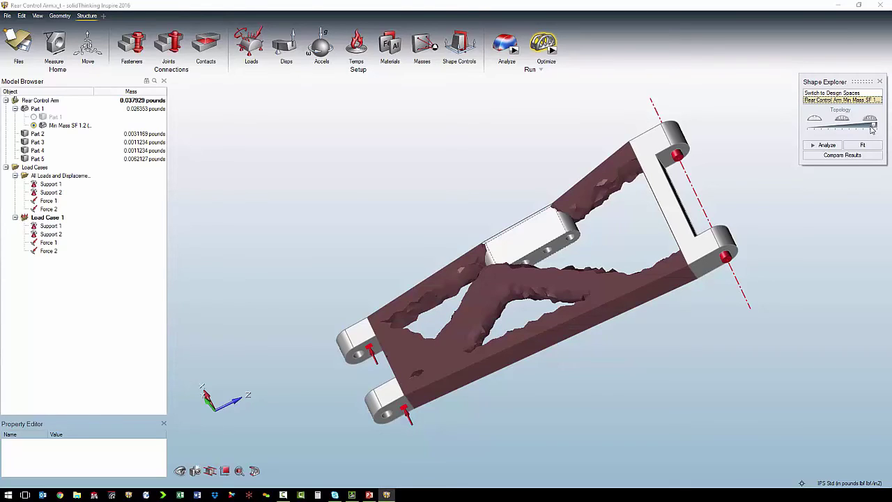
{"action": "left_click", "coordinate": [854, 146]}
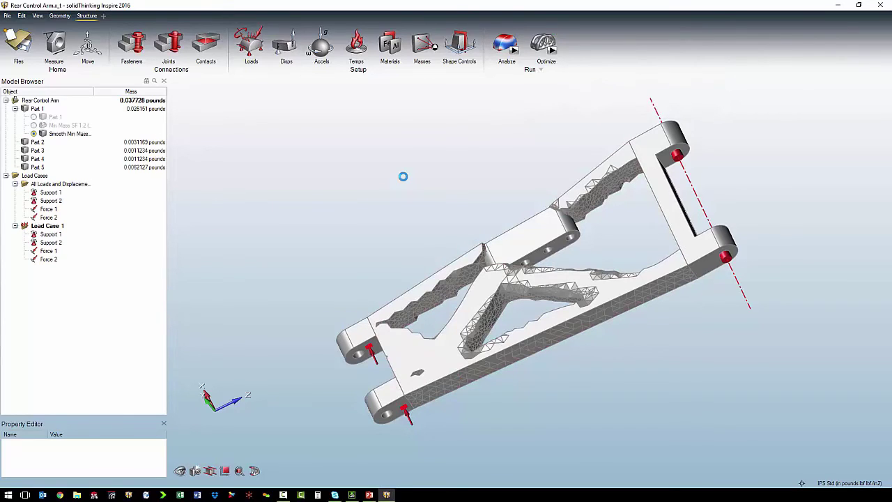
- Delete the Smooth Min Mass result and reselect the Min Mass SF 1.2 shape
{"action": "left_click", "coordinate": [64, 134]}
{"action": "right_click", "coordinate": [65, 135]}
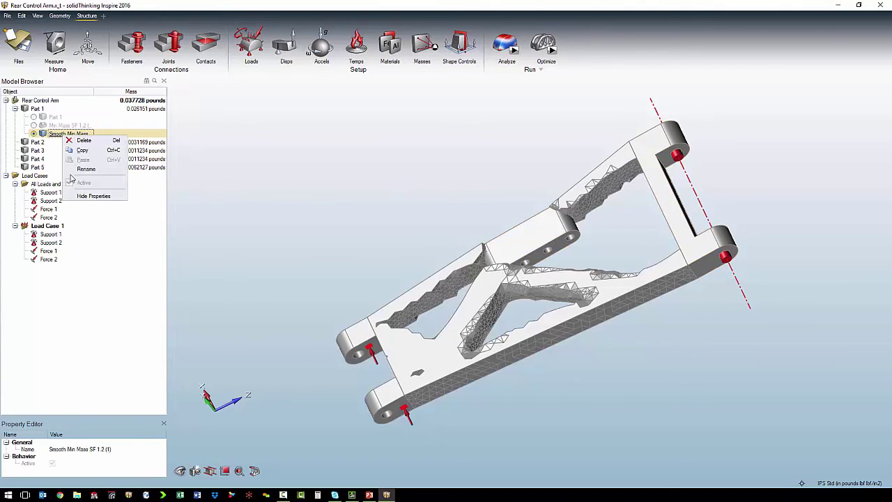
{"action": "left_click", "coordinate": [82, 140]}
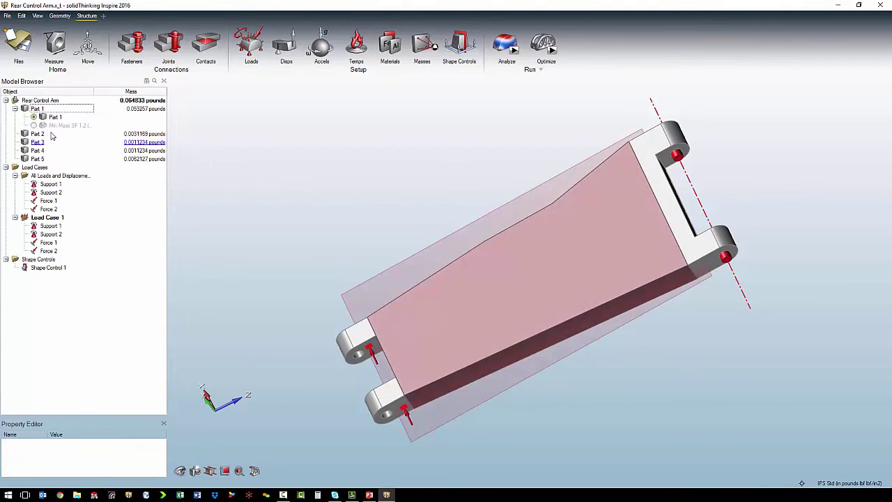
{"action": "left_click", "coordinate": [34, 125]}
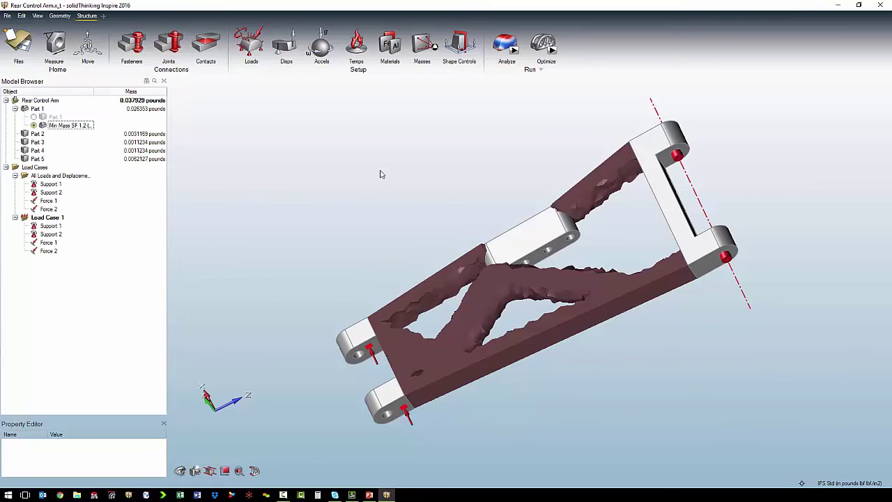
- Start PolyNURBS modelling from the Geometry ribbon
{"action": "left_click", "coordinate": [60, 16]}
{"action": "left_click", "coordinate": [354, 43]}
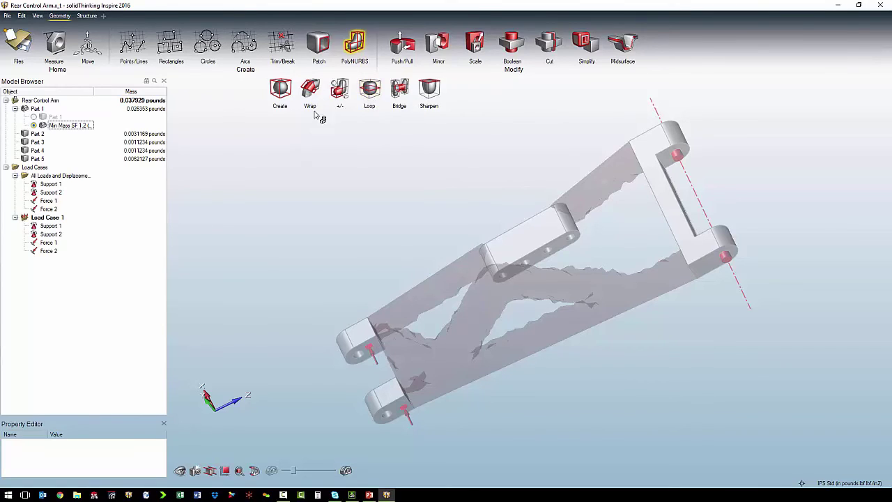
- Wrap PolyNURBS tubes along the upper and lower arm members, creating Block 1 and Block 2
{"action": "left_click", "coordinate": [310, 89]}
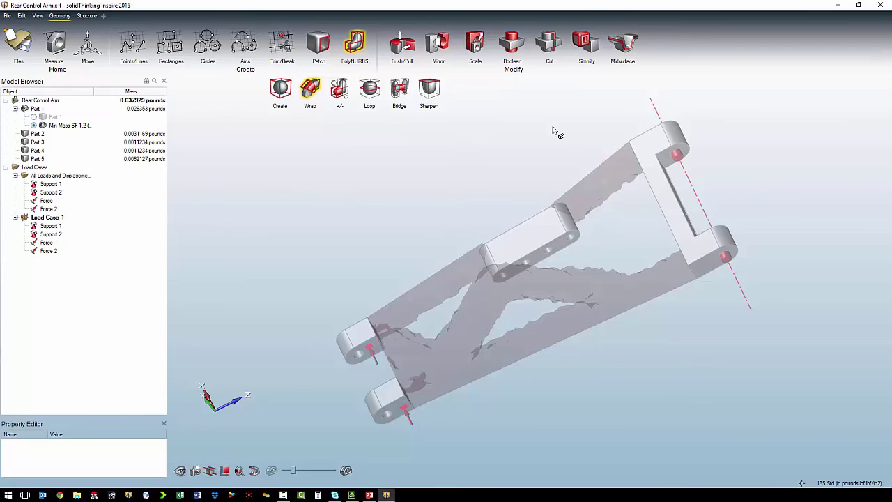
{"action": "left_click", "coordinate": [625, 169]}
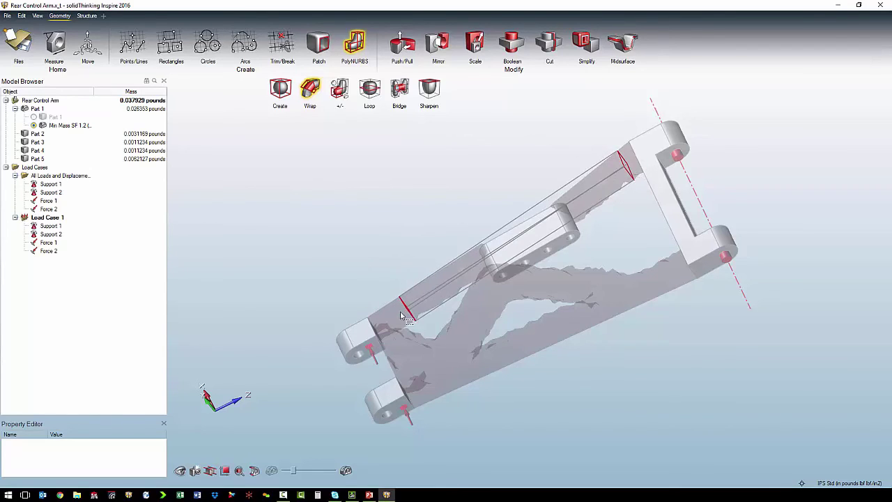
{"action": "left_click", "coordinate": [400, 315]}
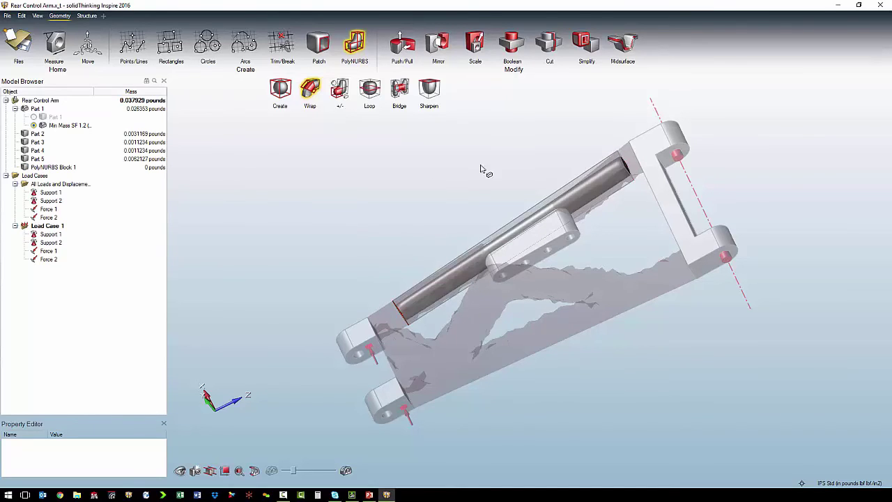
{"action": "left_click", "coordinate": [676, 280]}
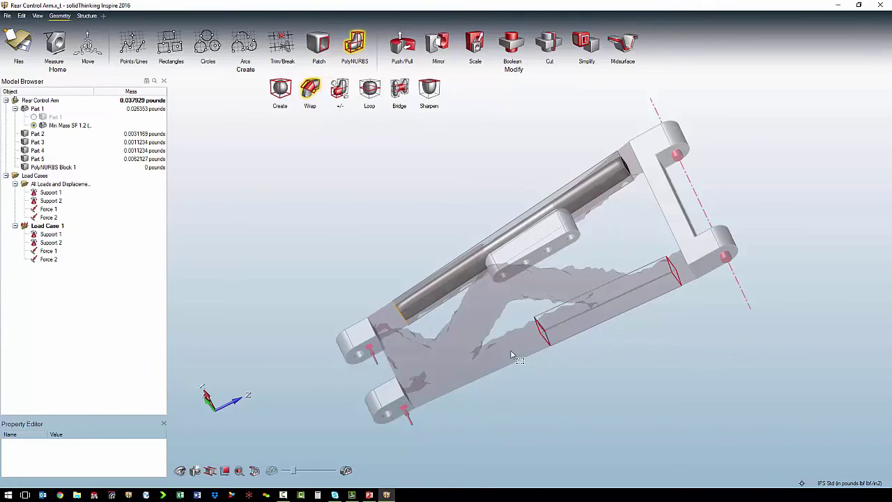
{"action": "left_click", "coordinate": [270, 215]}
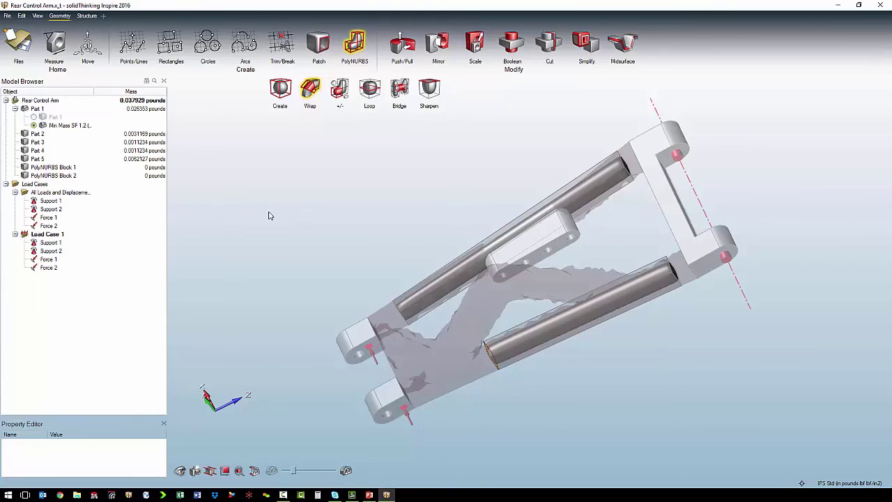
{"action": "left_click", "coordinate": [490, 361]}
{"action": "left_click", "coordinate": [312, 88]}
- Pull the near end faces along Z: upper rod 0.40625 in, lower rod 1.125 in
{"action": "right_click_drag", "start_coordinate": [346, 261], "coordinate": [394, 314]}
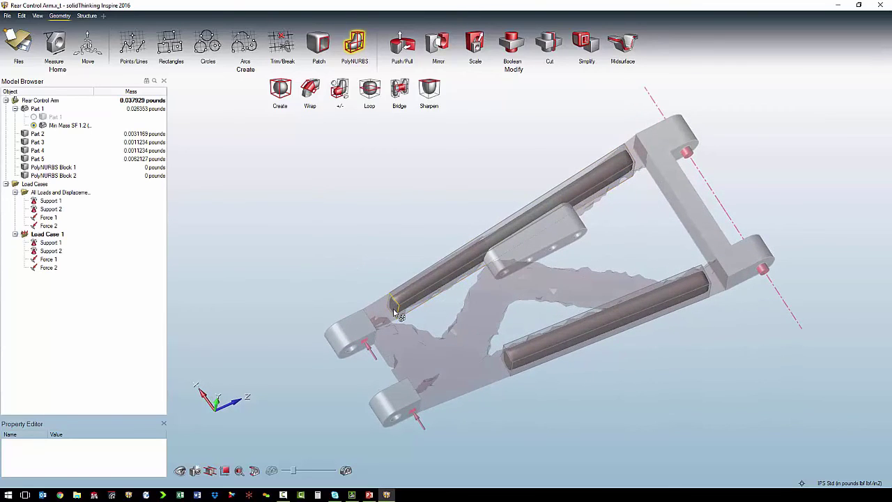
{"action": "left_click", "coordinate": [424, 336]}
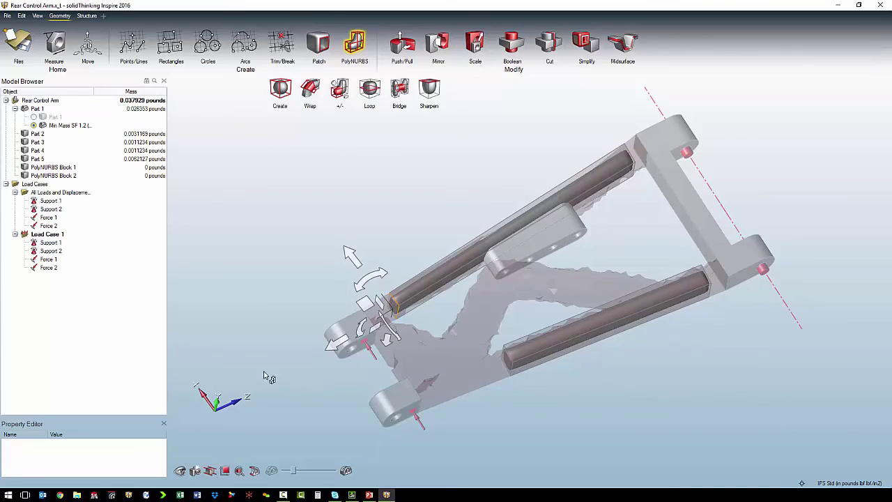
{"action": "left_click", "coordinate": [325, 353]}
{"action": "left_click_drag", "start_coordinate": [325, 352], "coordinate": [292, 373]}
{"action": "left_click", "coordinate": [264, 304]}
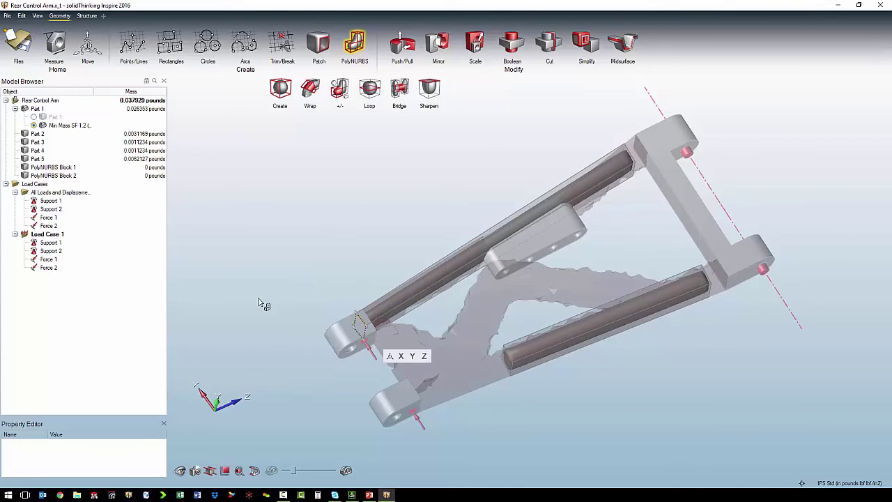
{"action": "left_click", "coordinate": [507, 361]}
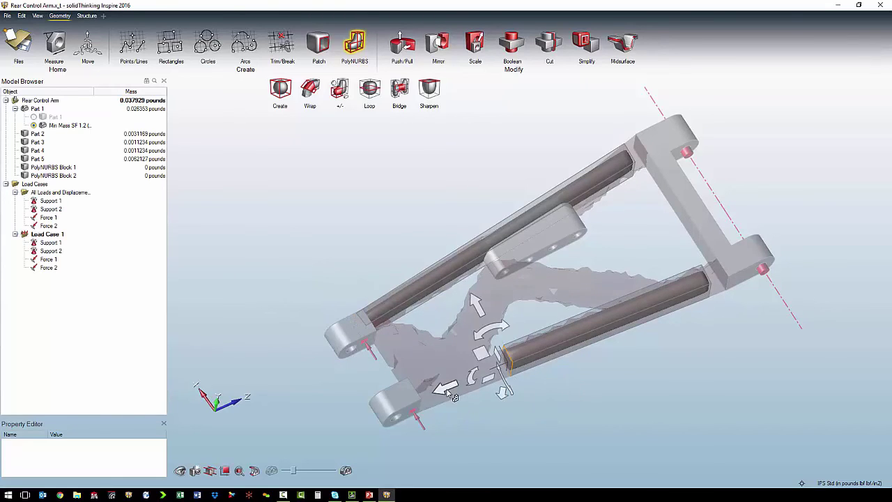
{"action": "left_click_drag", "start_coordinate": [452, 383], "coordinate": [333, 408]}
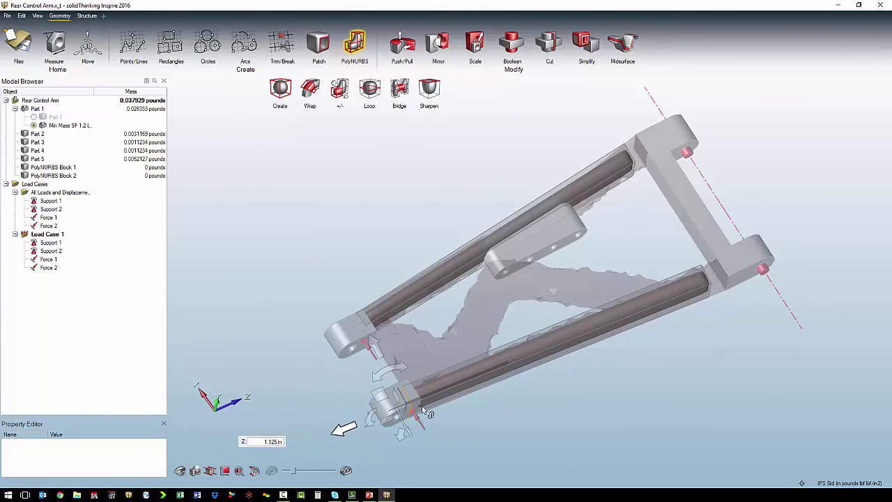
{"action": "left_click", "coordinate": [503, 416]}
- Extend the far ends: lower rod 0.125 in along Z, upper rod into the bracket
{"action": "right_click_drag", "start_coordinate": [651, 414], "coordinate": [459, 396]}
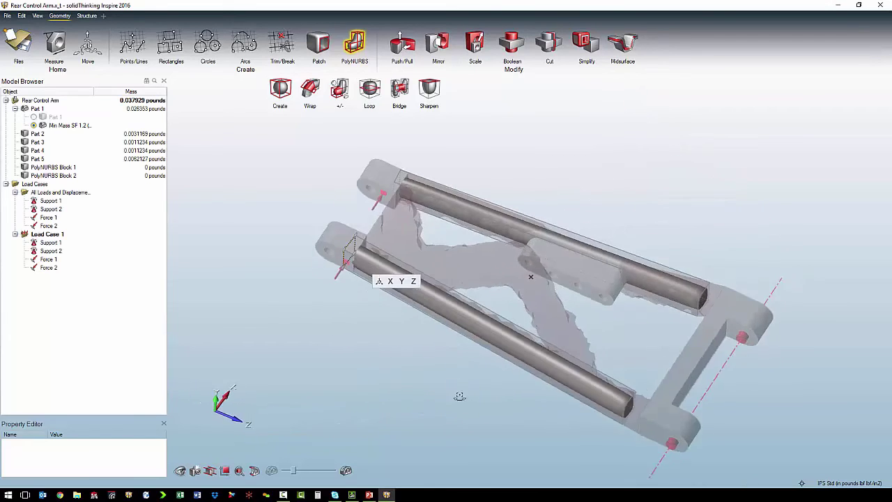
{"action": "left_click", "coordinate": [613, 394]}
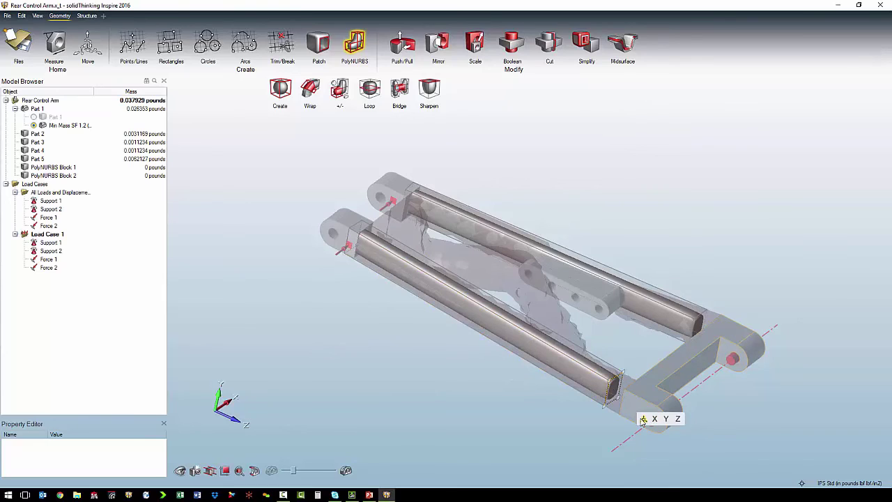
{"action": "left_click", "coordinate": [644, 419]}
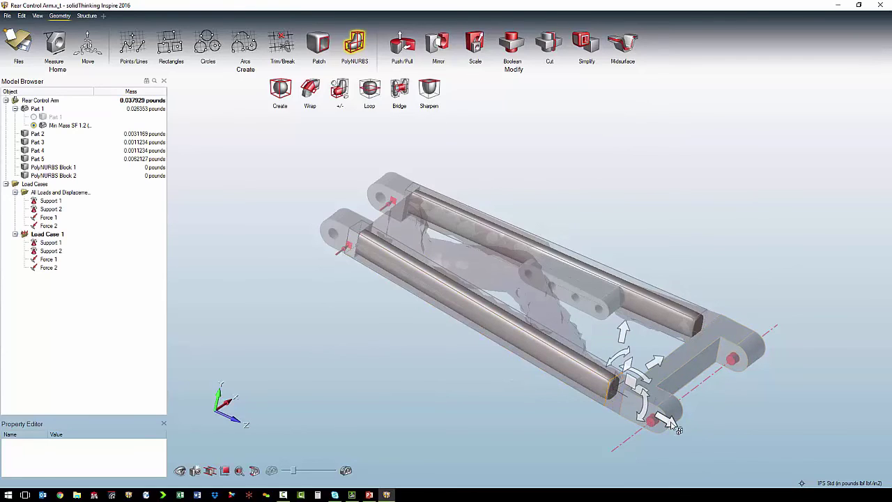
{"action": "left_click_drag", "start_coordinate": [677, 424], "coordinate": [687, 433]}
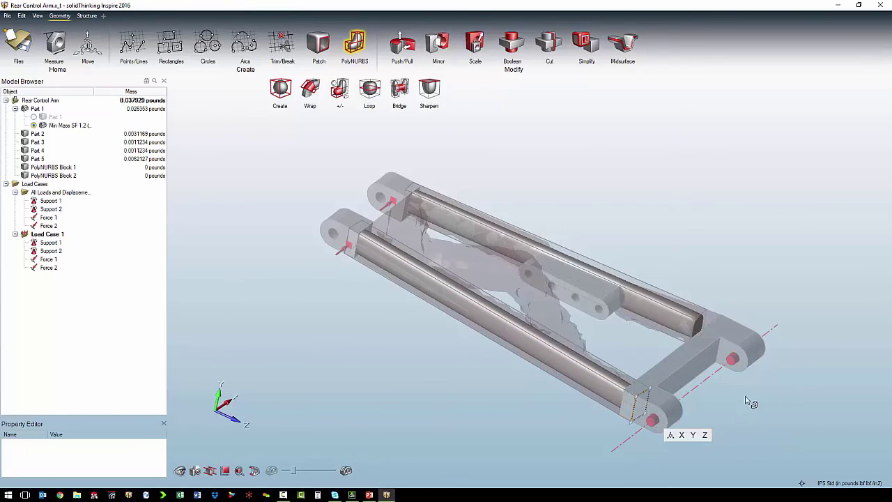
{"action": "left_click", "coordinate": [700, 326]}
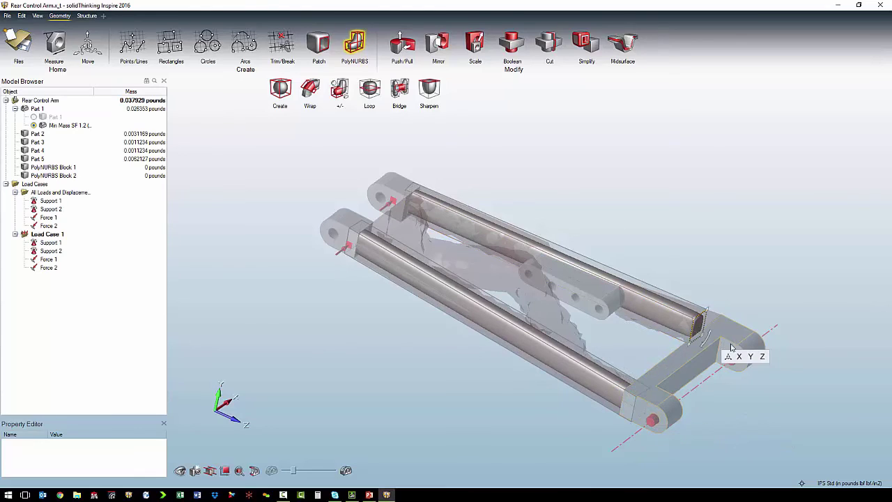
{"action": "left_click", "coordinate": [728, 357]}
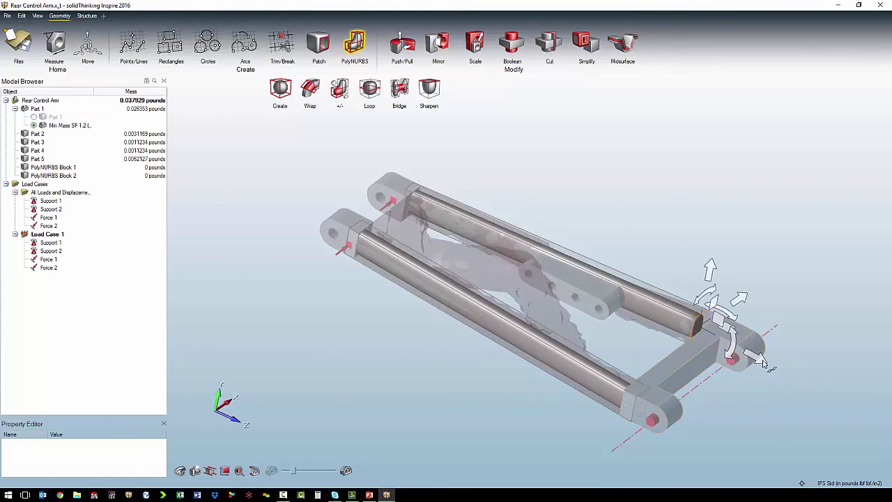
{"action": "left_click_drag", "start_coordinate": [767, 364], "coordinate": [794, 375]}
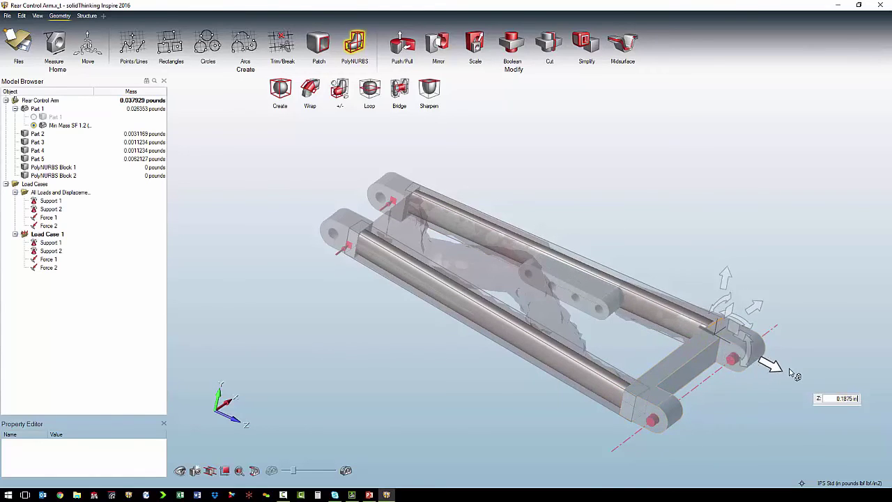
{"action": "left_click", "coordinate": [345, 345]}
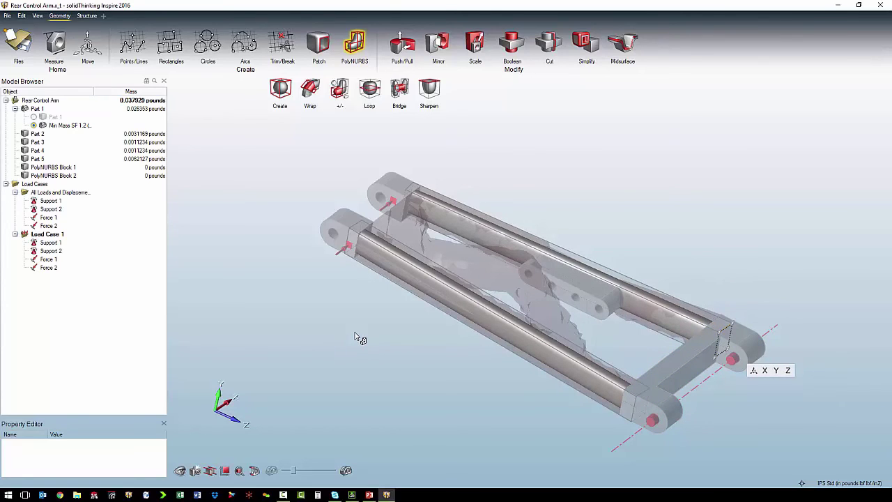
- Add a PolyNURBS edge loop across the lower tube
{"action": "right_click_drag", "start_coordinate": [329, 380], "coordinate": [395, 315]}
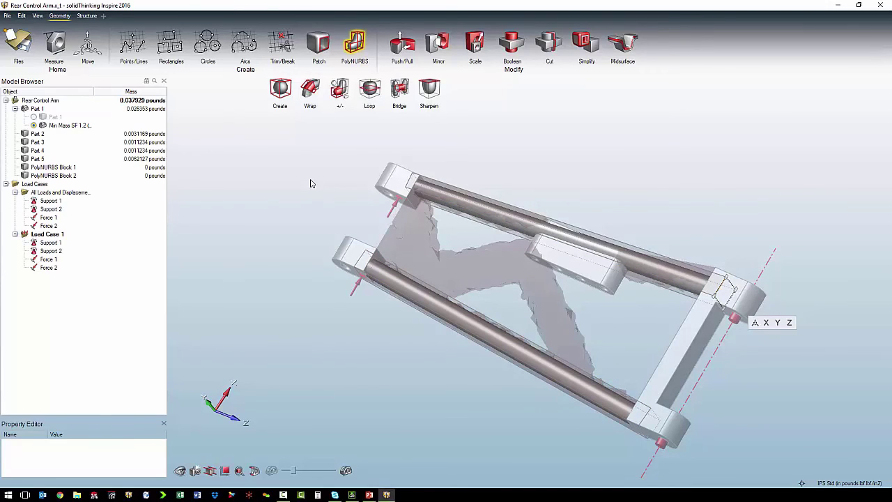
{"action": "left_click", "coordinate": [371, 86]}
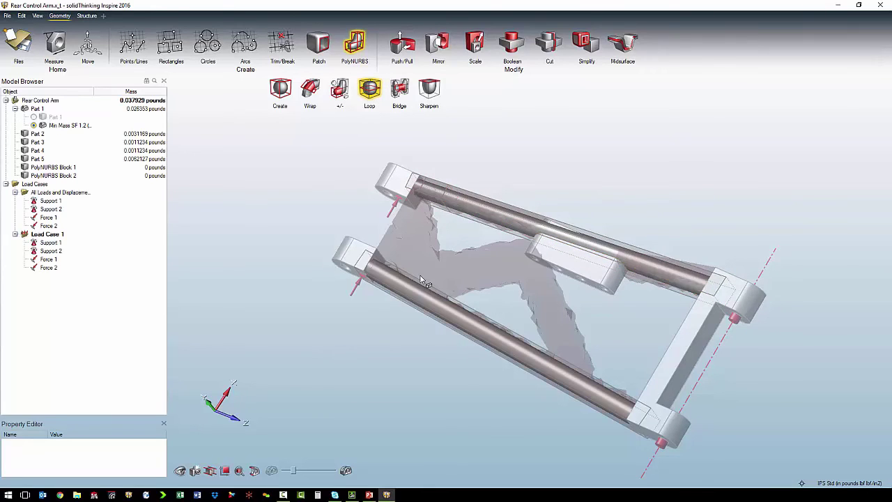
{"action": "left_click", "coordinate": [433, 317]}
- Bridge the two tubes near the upper lugs, merging them into PolyNURBS Block 2
{"action": "left_click", "coordinate": [402, 89]}
{"action": "right_click_drag", "start_coordinate": [339, 203], "coordinate": [460, 208]}
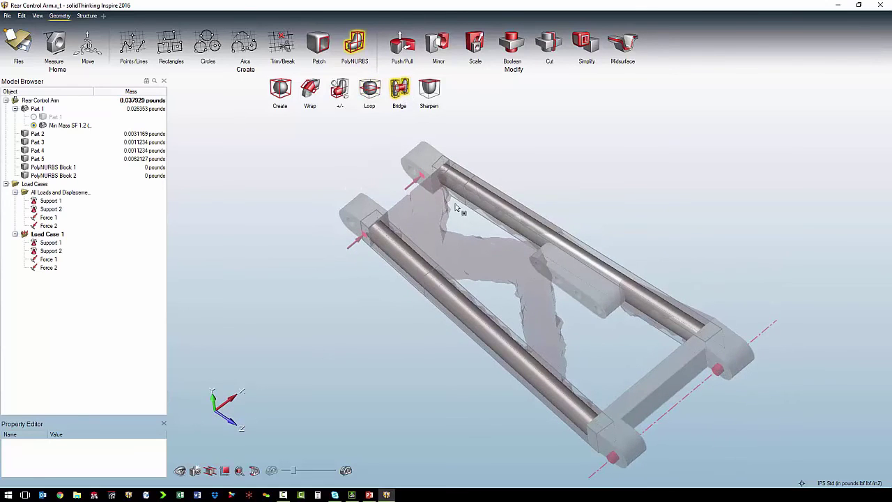
{"action": "right_click_drag", "start_coordinate": [369, 295], "coordinate": [456, 269]}
{"action": "left_click", "coordinate": [457, 268]}
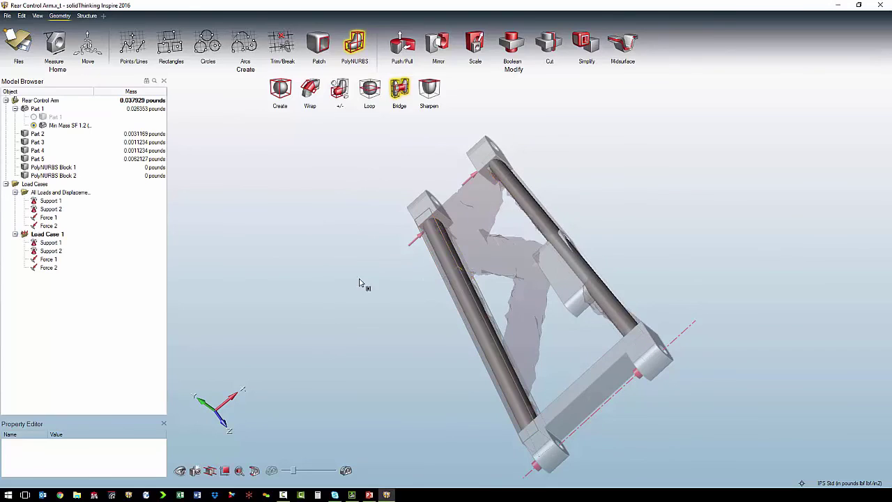
{"action": "right_click_drag", "start_coordinate": [386, 327], "coordinate": [372, 338]}
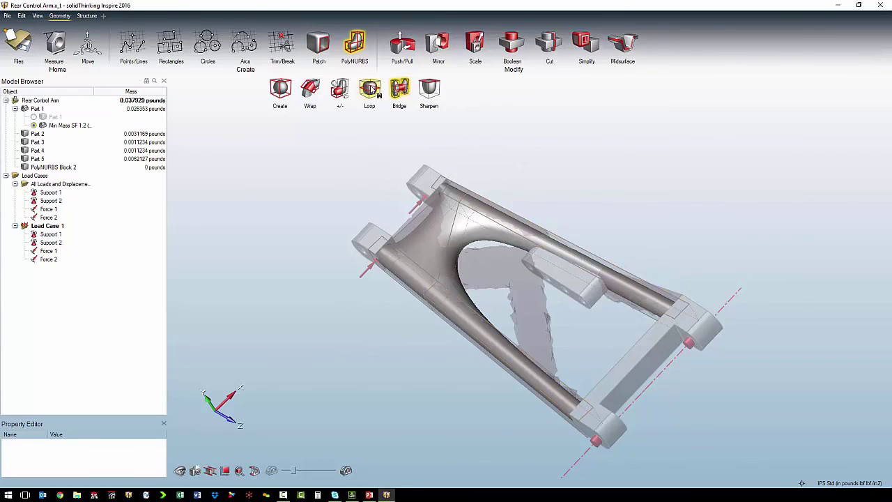
- Add a Quad loop on the joined arm and bridge the tubes mid-arm as a diagonal web
{"action": "left_click", "coordinate": [369, 88]}
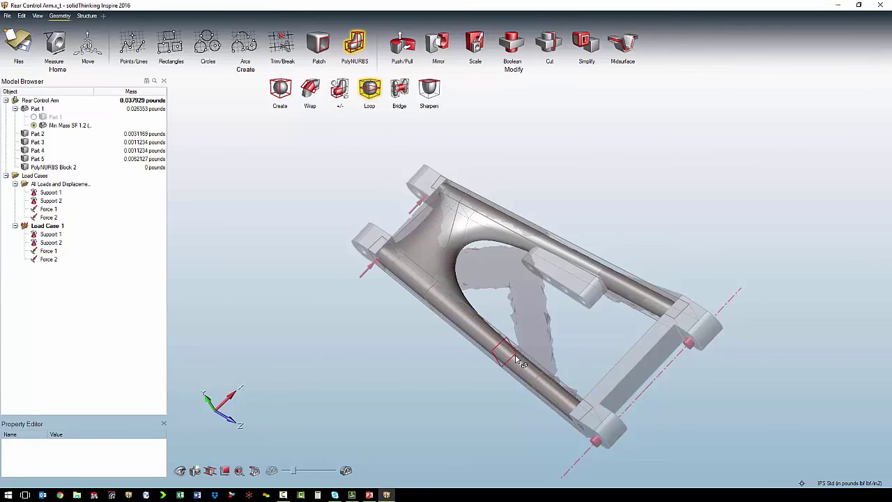
{"action": "left_click", "coordinate": [516, 246]}
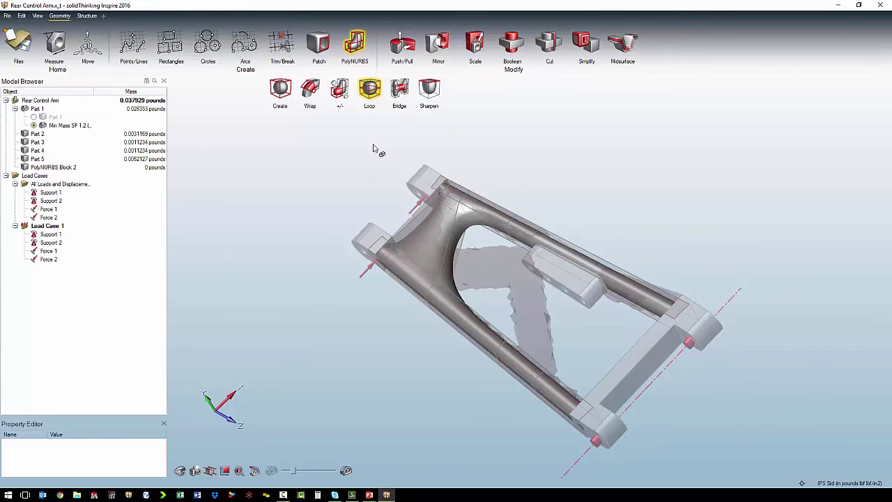
{"action": "left_click", "coordinate": [400, 88]}
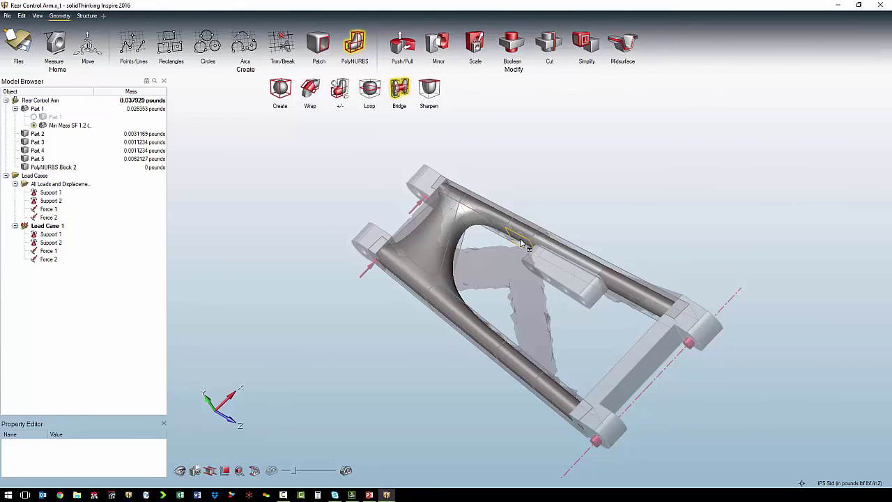
{"action": "right_click_drag", "start_coordinate": [438, 356], "coordinate": [293, 355]}
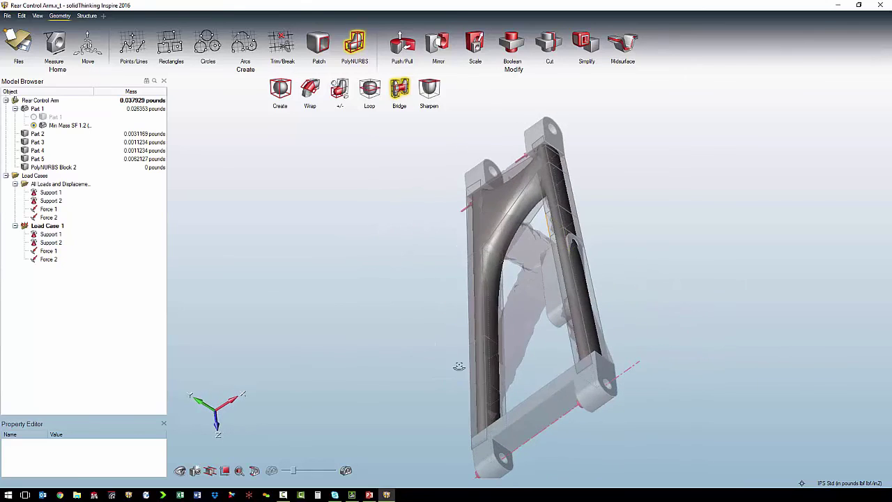
{"action": "right_click_drag", "start_coordinate": [408, 353], "coordinate": [508, 339]}
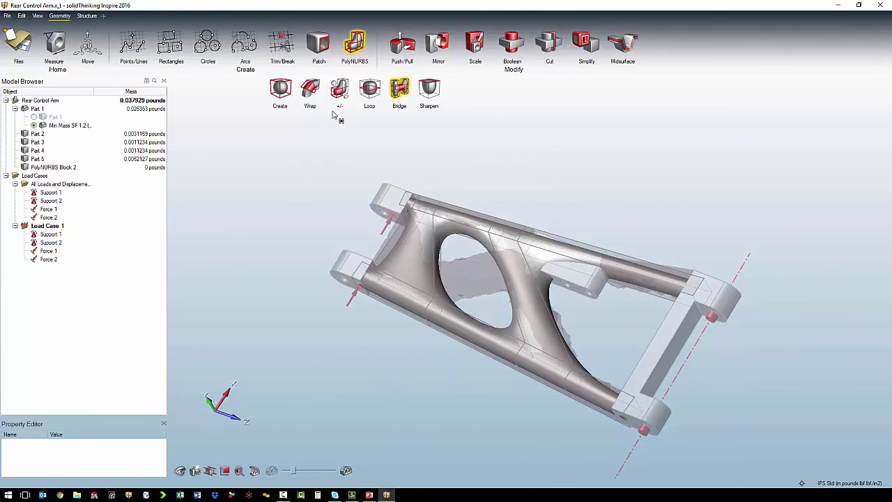
- Add an edge loop near the Y-branch of the arm
{"action": "left_click", "coordinate": [369, 89]}
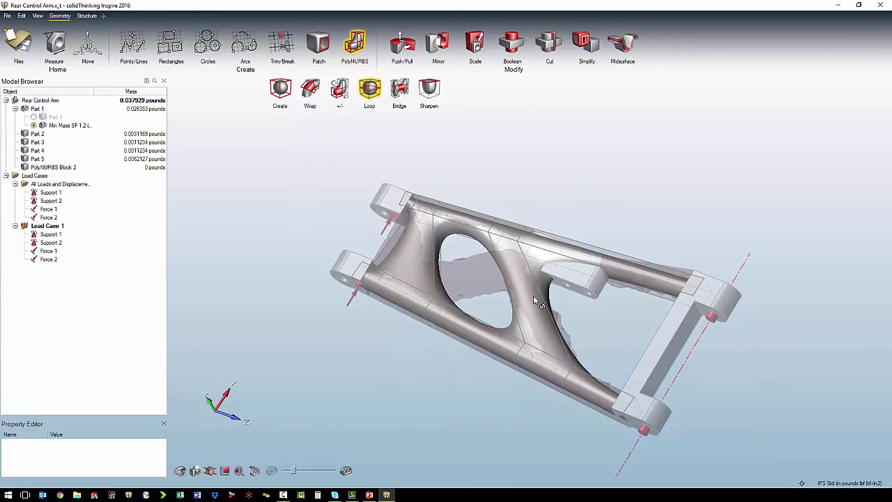
{"action": "right_click_drag", "start_coordinate": [522, 255], "coordinate": [497, 281]}
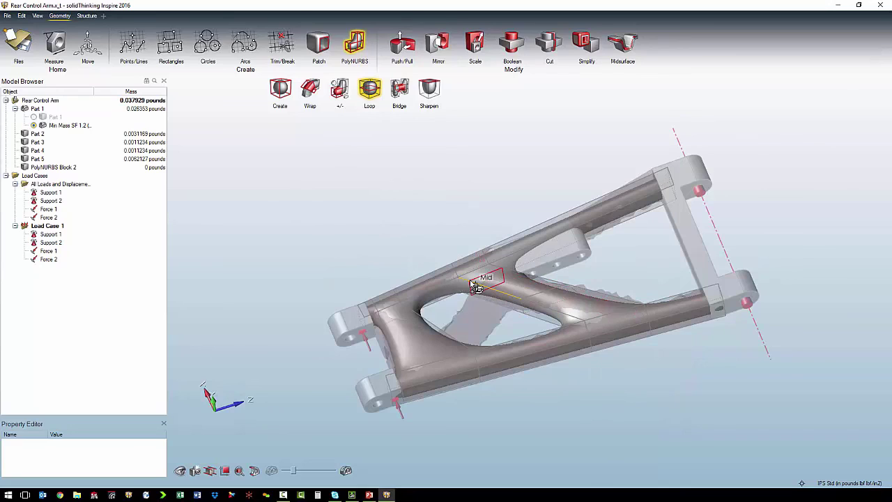
{"action": "left_click", "coordinate": [474, 283]}
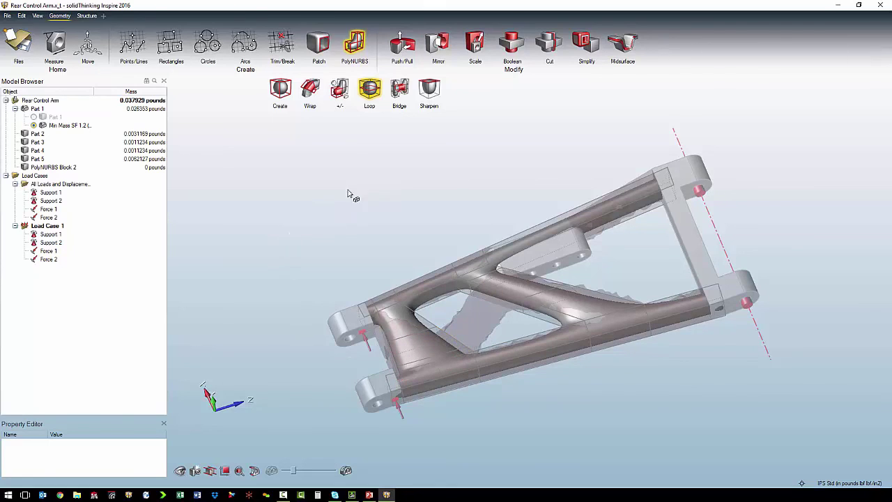
- Bridge across the oval opening to split it in two, then exit PolyNURBS editing
{"action": "left_click", "coordinate": [402, 91]}
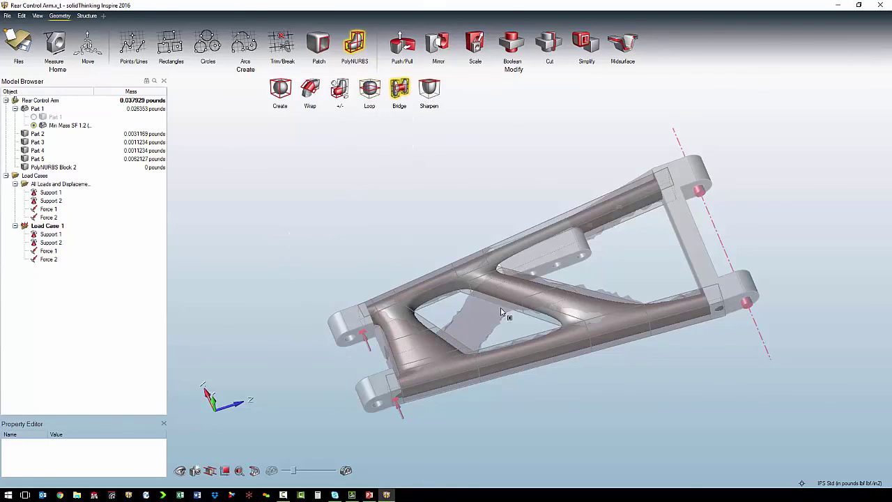
{"action": "right_click_drag", "start_coordinate": [408, 229], "coordinate": [358, 314]}
{"action": "left_click", "coordinate": [519, 355]}
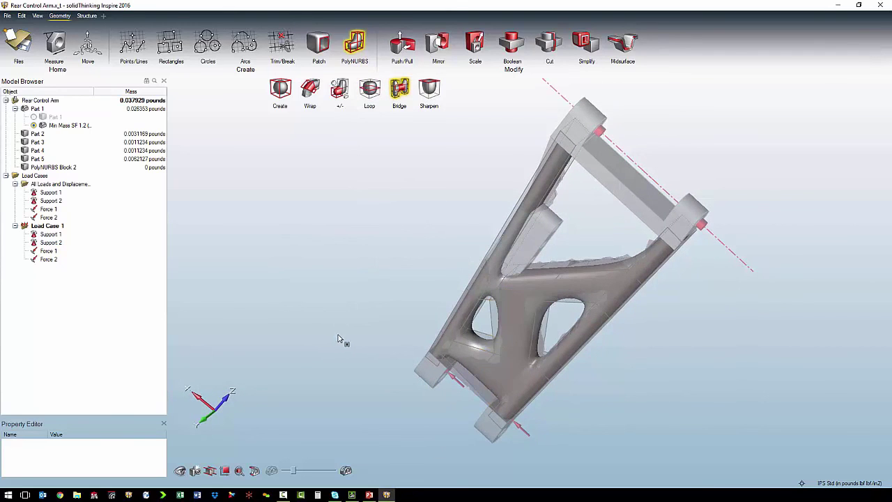
{"action": "right_click_drag", "start_coordinate": [344, 340], "coordinate": [390, 248]}
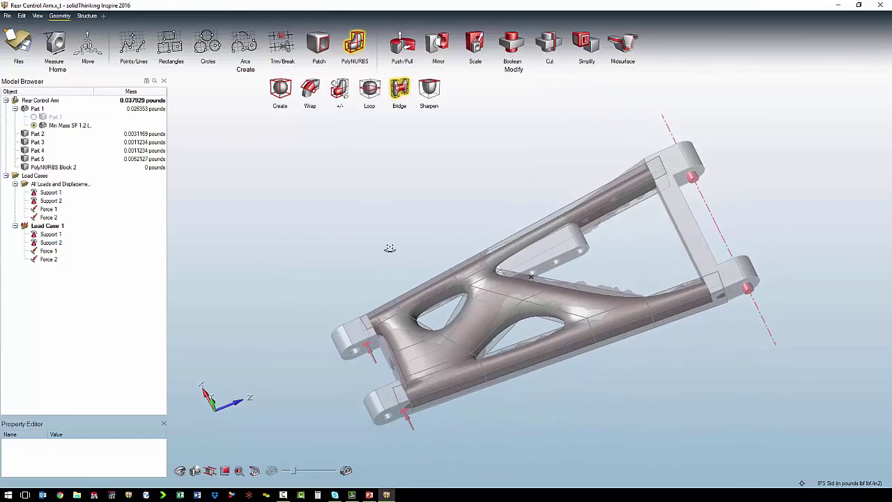
{"action": "left_click", "coordinate": [400, 88]}
{"action": "left_click", "coordinate": [357, 43]}
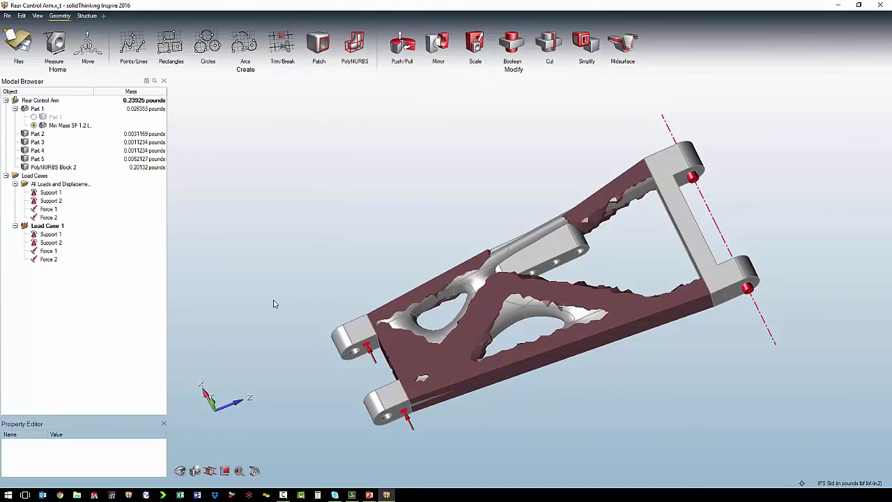
- Hide optimized Part 1 from the Model Browser with Hide Selected
{"action": "right_click", "coordinate": [41, 110]}
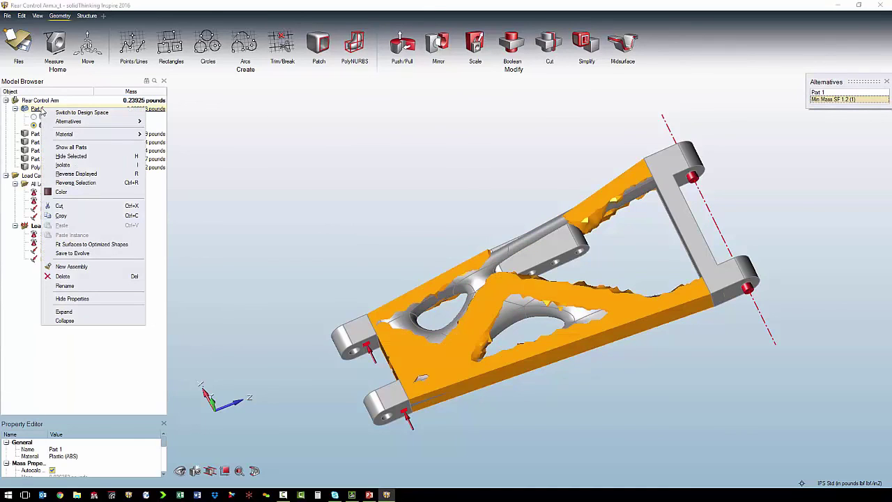
{"action": "left_click", "coordinate": [70, 157]}
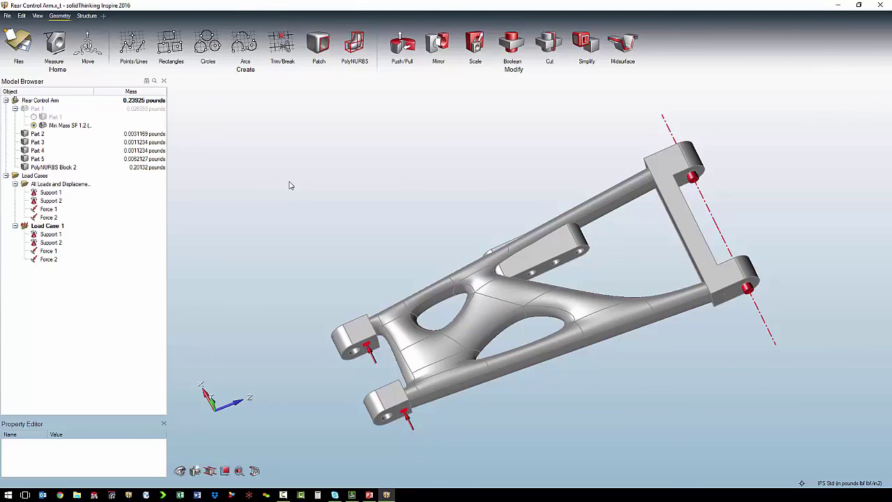
- Boolean-combine the PolyNURBS arm, right-hand bracket, and upper and lower lugs
{"action": "left_click", "coordinate": [515, 46]}
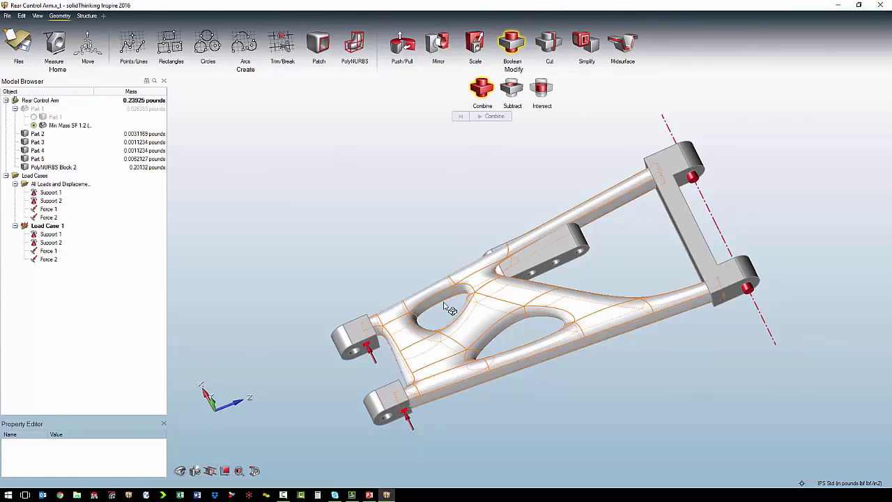
{"action": "left_click", "coordinate": [472, 319]}
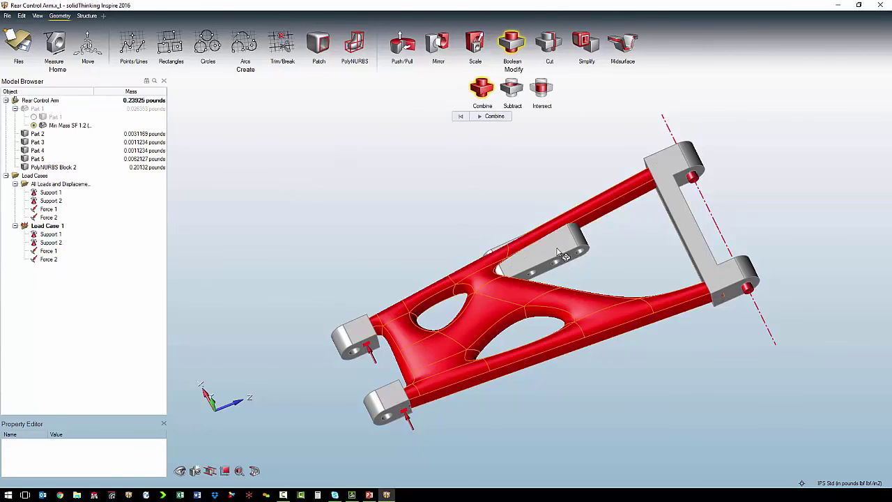
{"action": "left_click", "coordinate": [678, 228]}
{"action": "left_click", "coordinate": [355, 359]}
{"action": "left_click", "coordinate": [389, 417]}
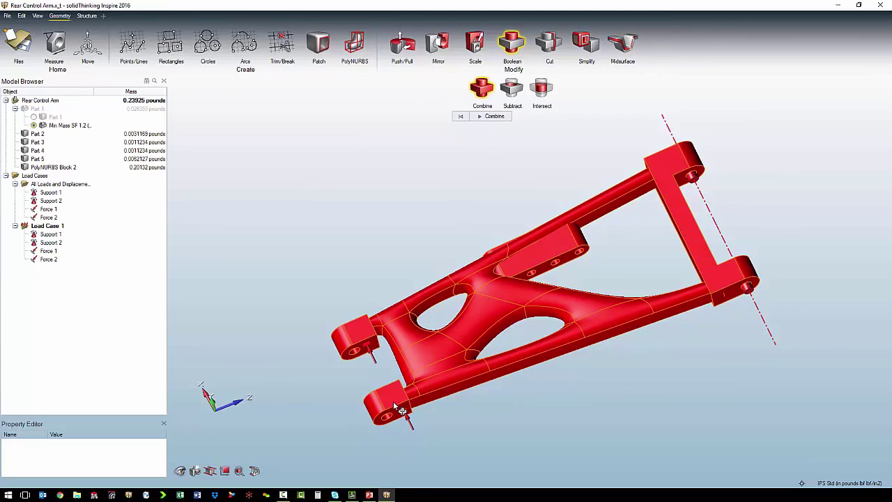
{"action": "left_click", "coordinate": [501, 118]}
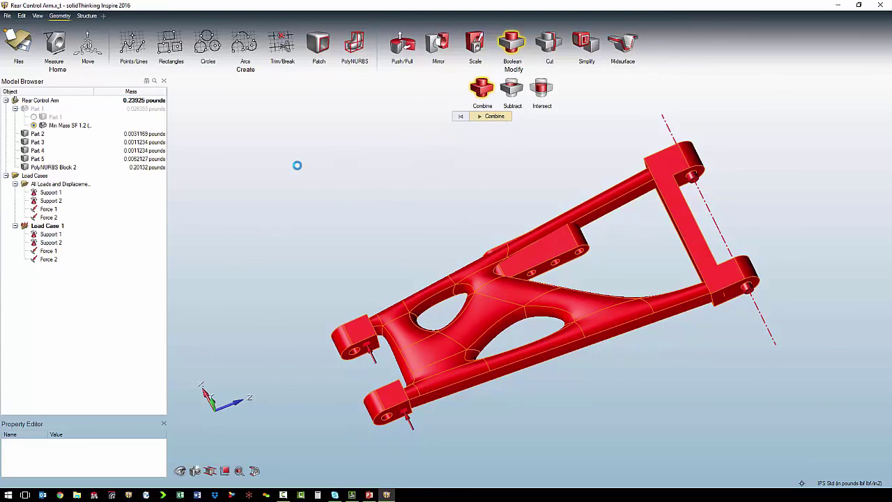